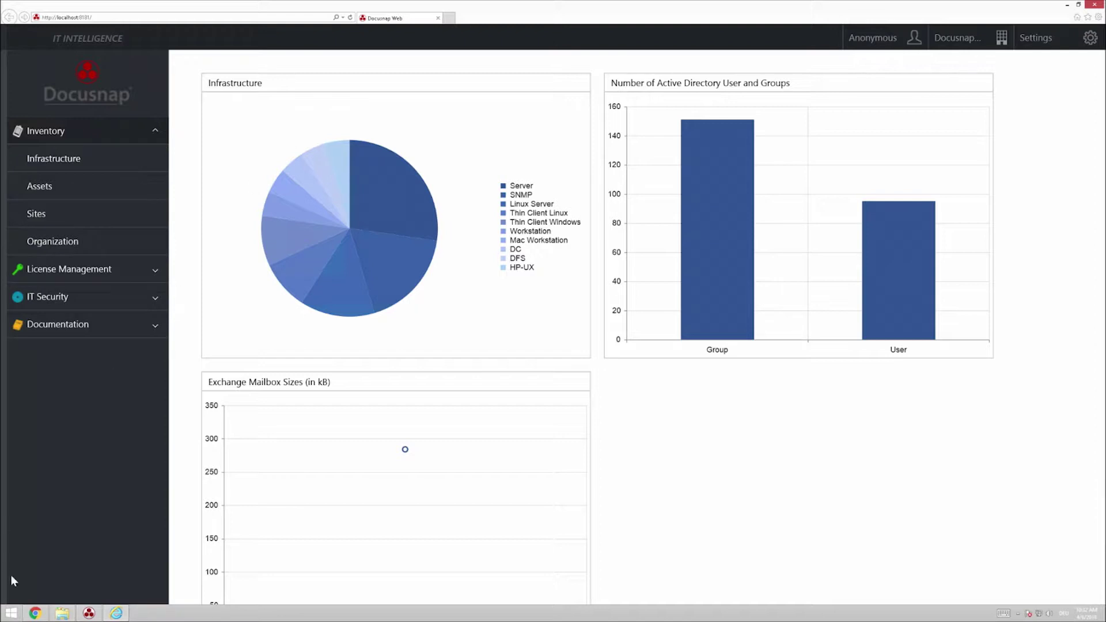
Switch to Docusnap X and zoom into the detail map of switch ASWIT003
{"action": "left_click", "coordinate": [89, 613]}
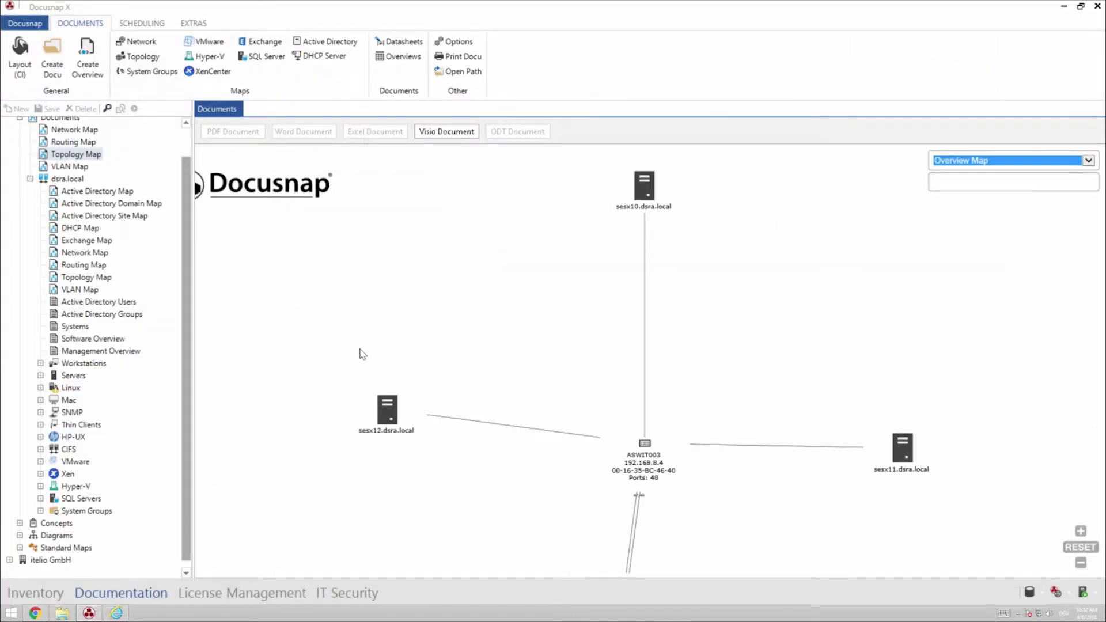
{"action": "left_click", "coordinate": [643, 443]}
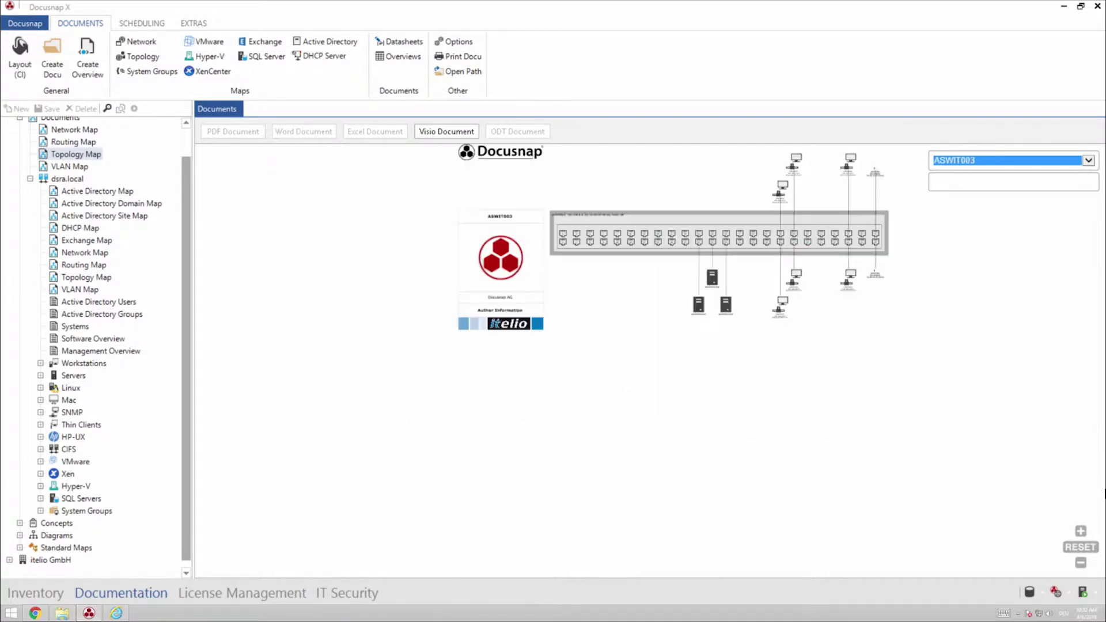
{"action": "left_click", "coordinate": [1079, 530]}
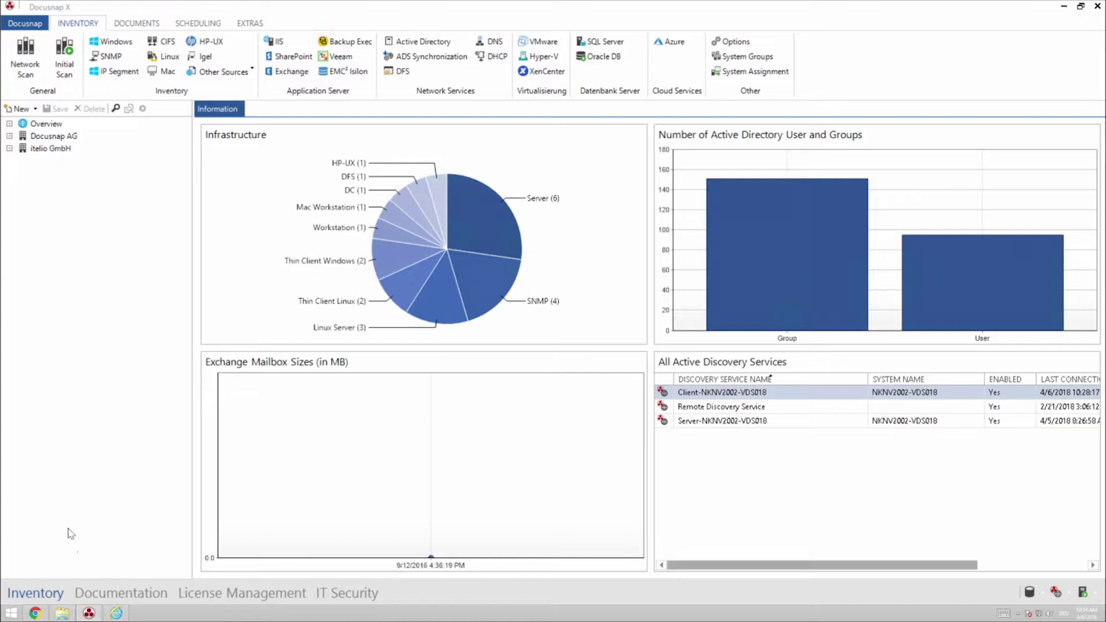
In the Documentation area, expand Docusnap AG > Documents > dsra.local in the tree
{"action": "left_click", "coordinate": [86, 594]}
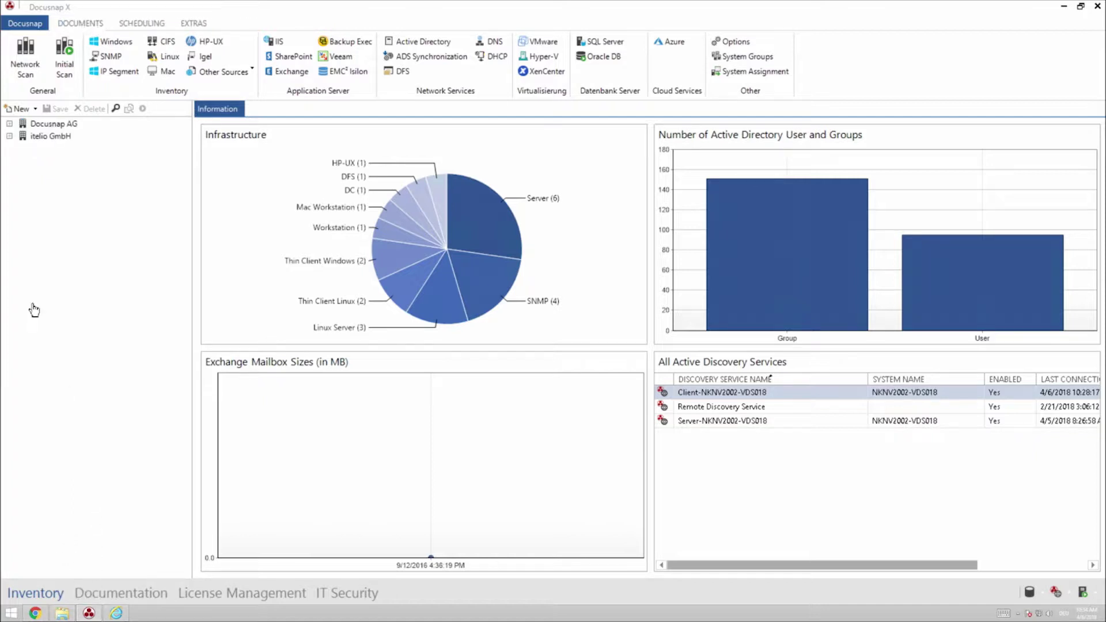
{"action": "left_click", "coordinate": [9, 124]}
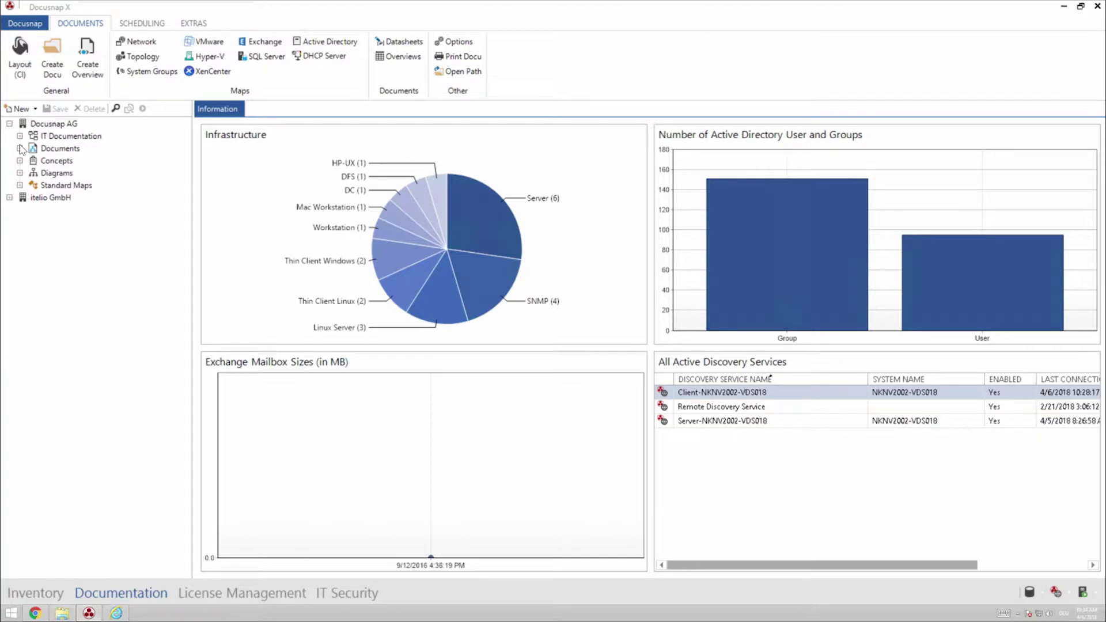
{"action": "left_click", "coordinate": [20, 149]}
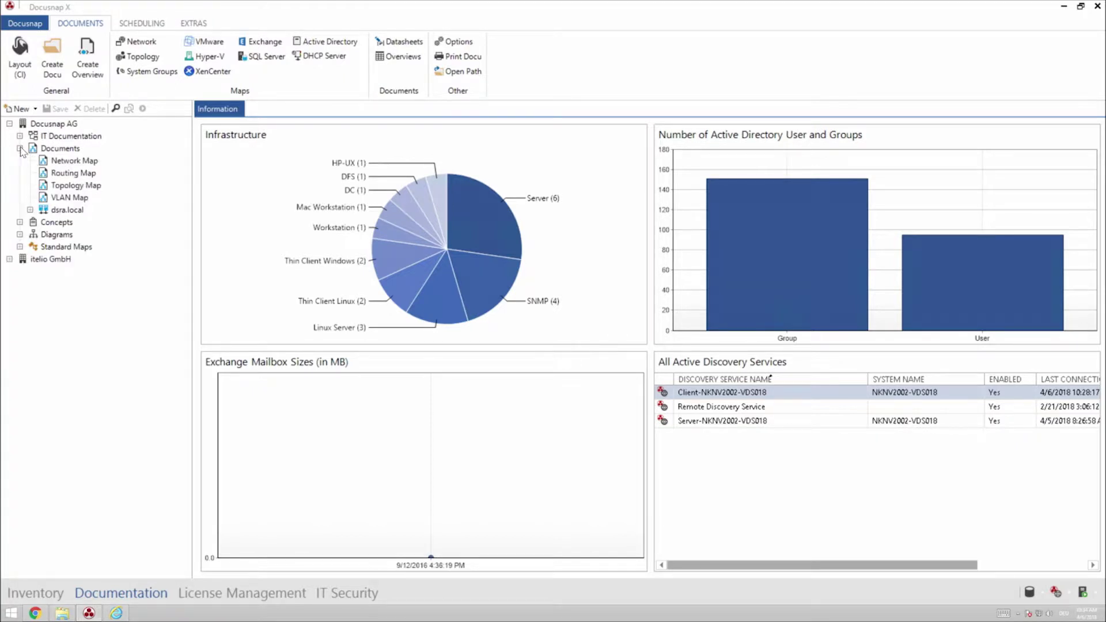
{"action": "left_click", "coordinate": [30, 210]}
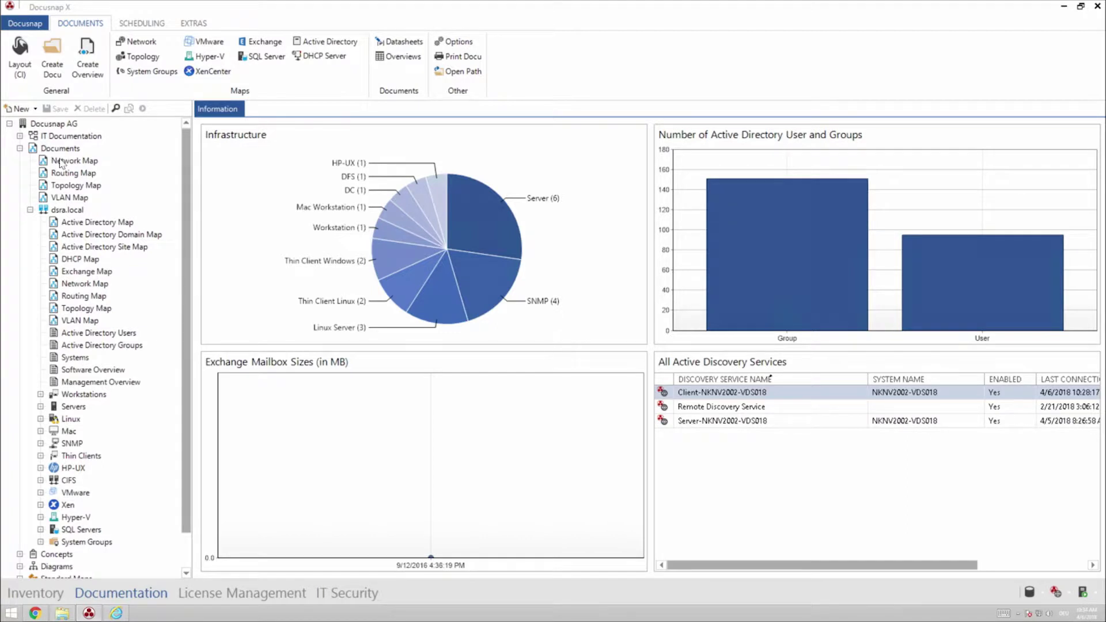
Start Create Docu with output path C:\Docusnap\Documentation\EN and HTML-only documentation
{"action": "left_click", "coordinate": [47, 61]}
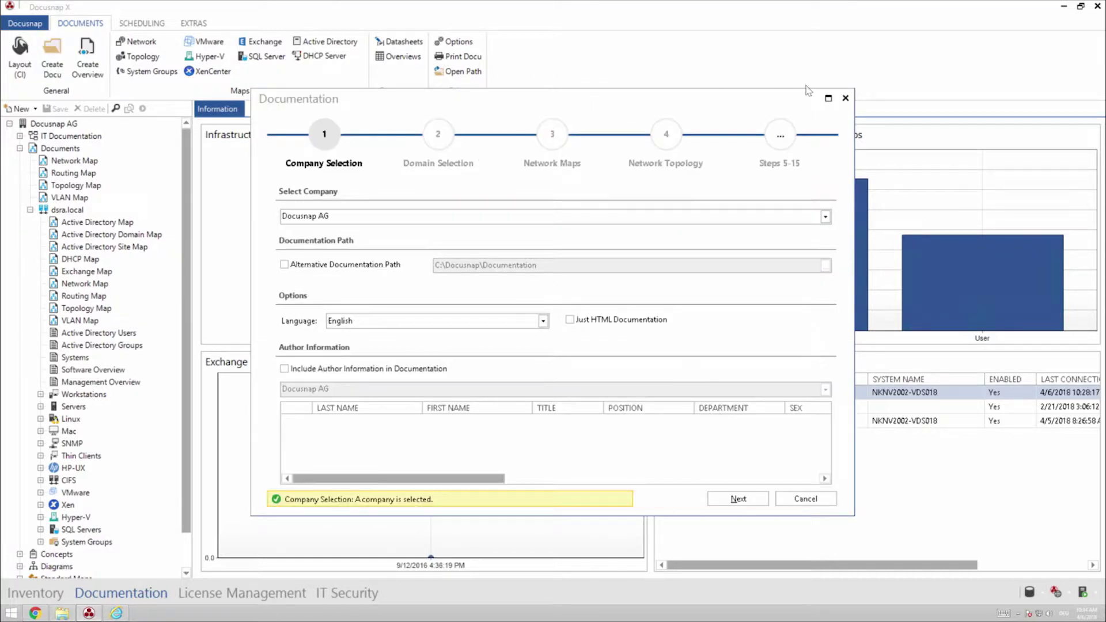
{"action": "left_click", "coordinate": [828, 98]}
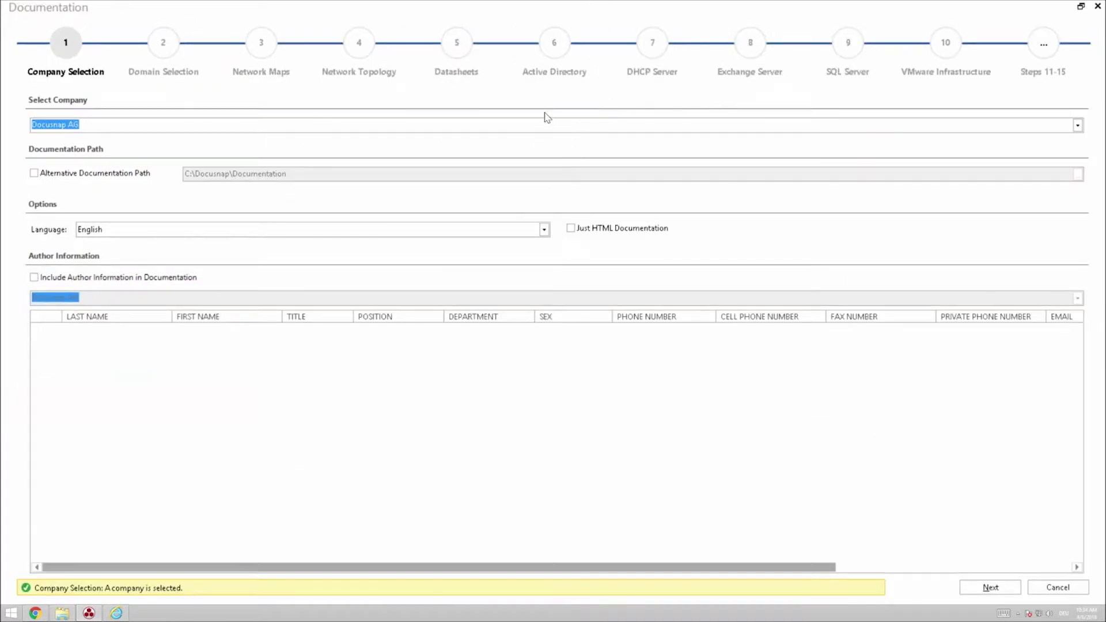
{"action": "left_click", "coordinate": [137, 180]}
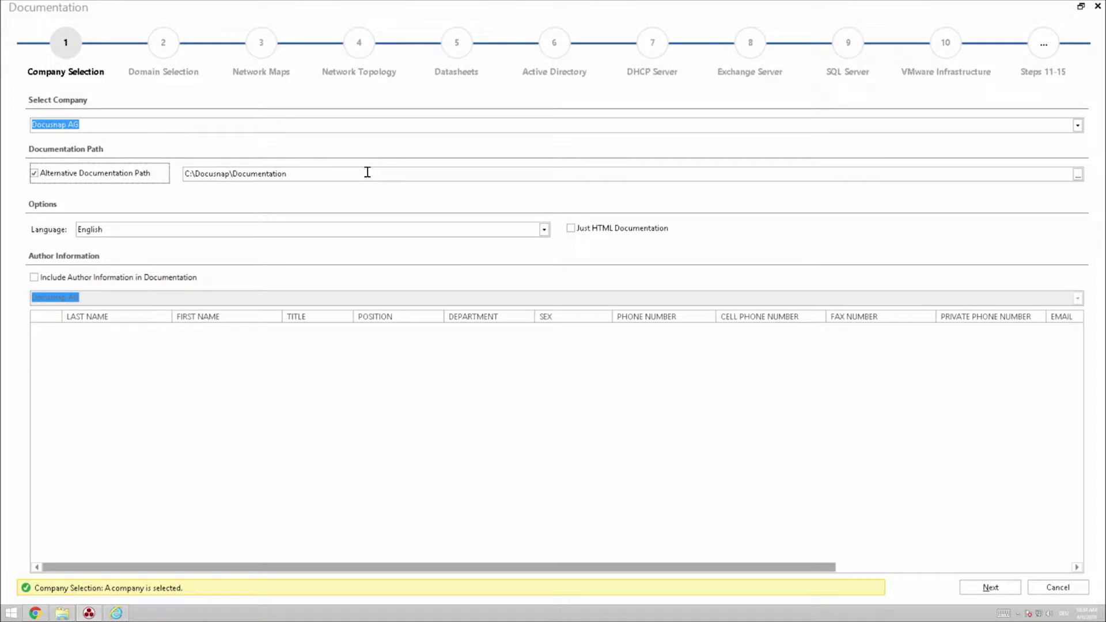
{"action": "left_click", "coordinate": [287, 176]}
{"action": "key", "text": "End"}
{"action": "type", "text": "\\EN"}
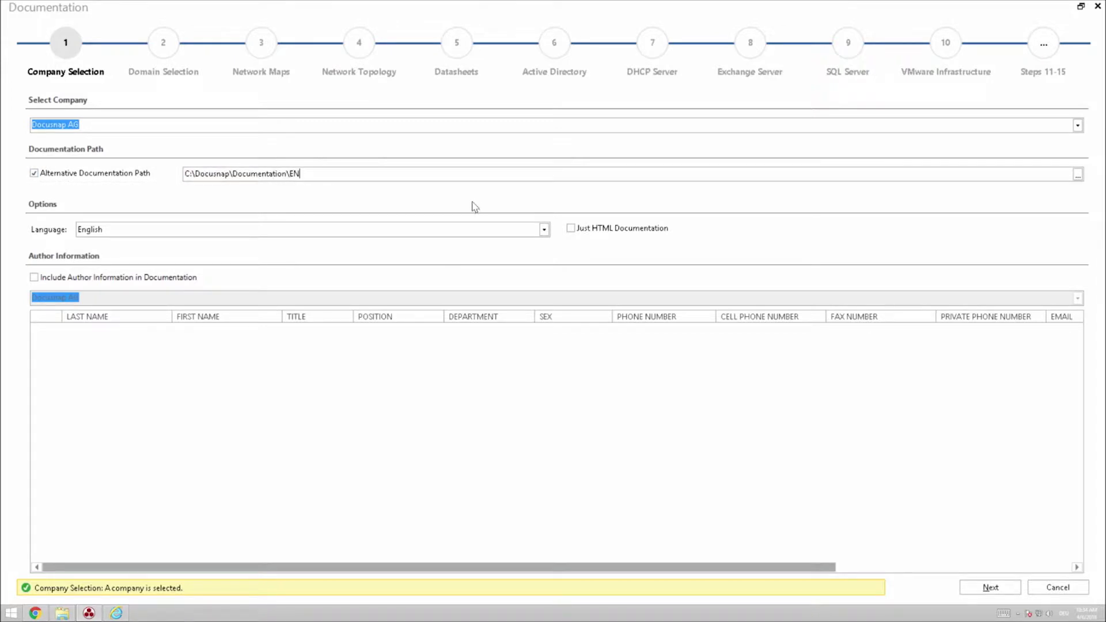
{"action": "left_click", "coordinate": [574, 239]}
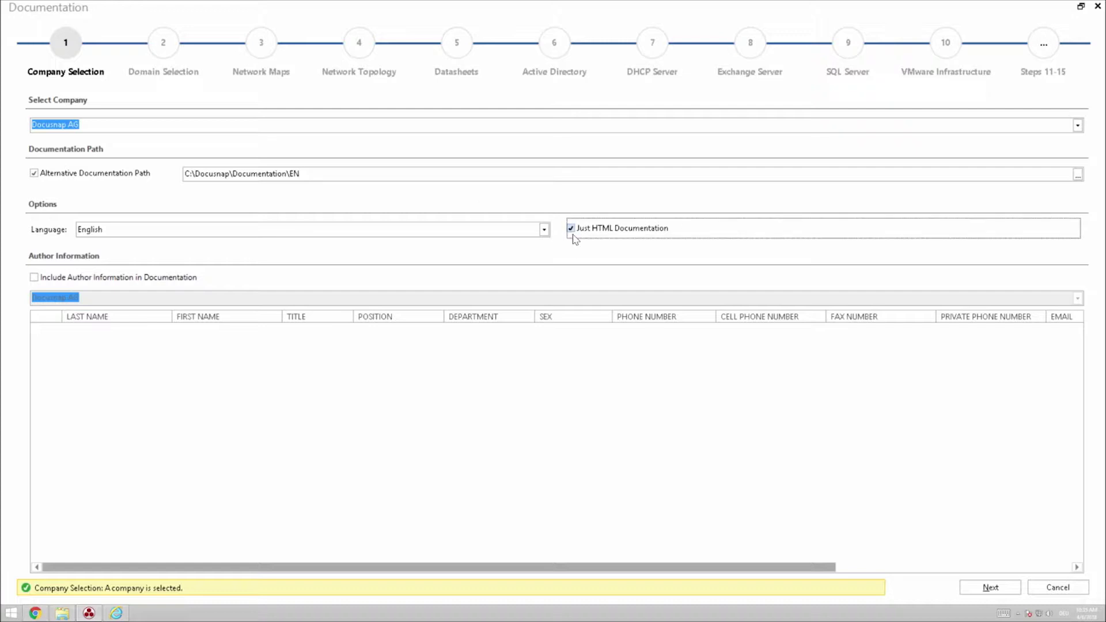
{"action": "left_click", "coordinate": [978, 588]}
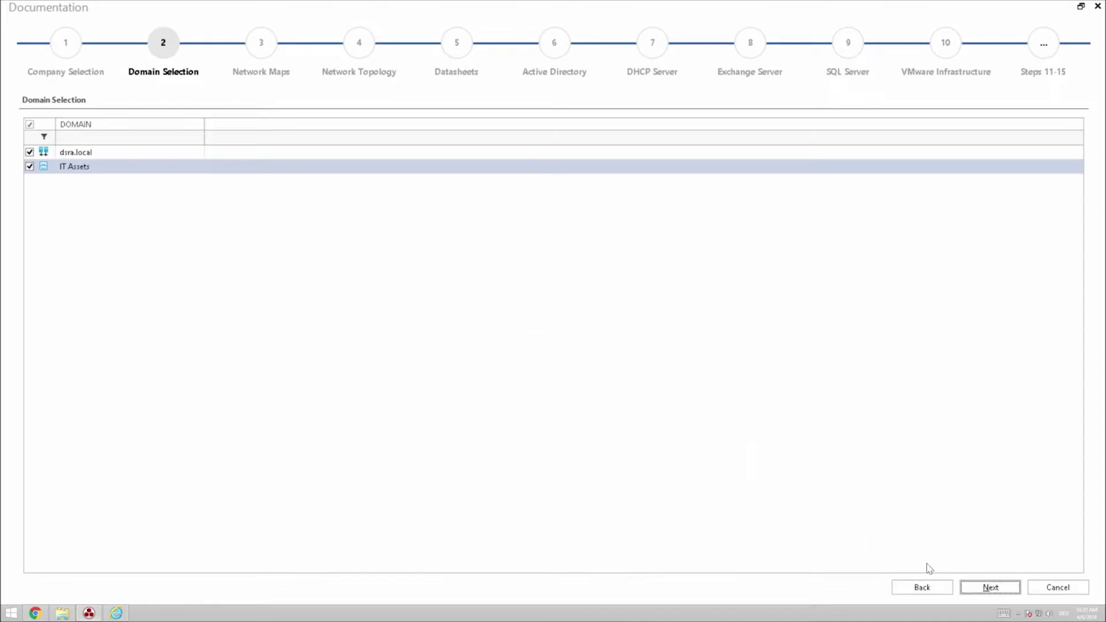
Accept the domain selection and give the previewed network map a hierarchic layout
{"action": "left_click", "coordinate": [981, 587]}
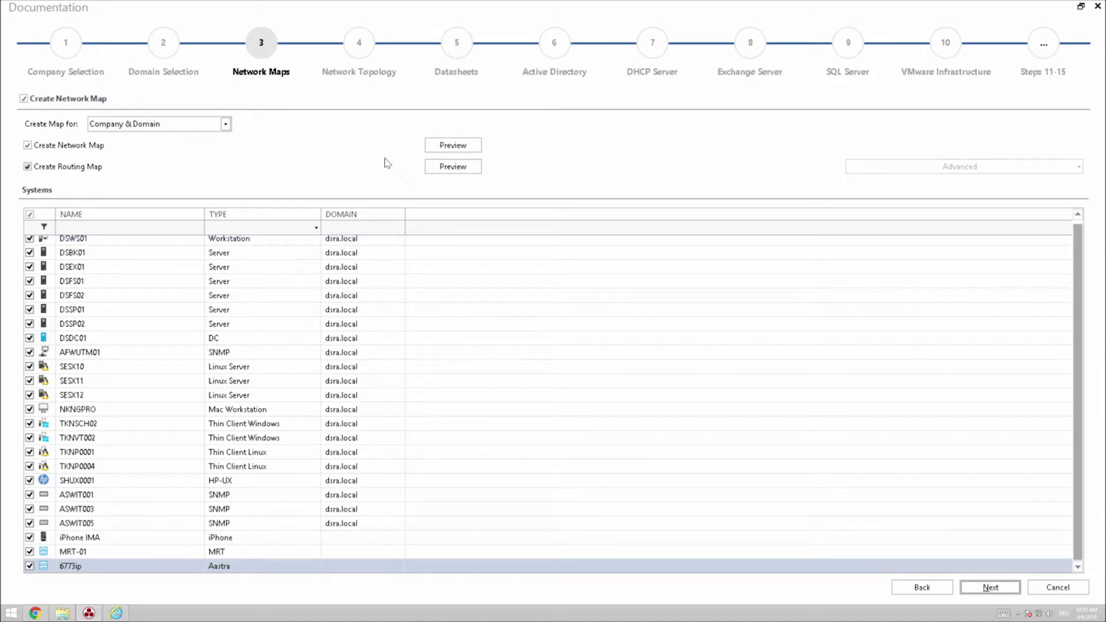
{"action": "left_click", "coordinate": [445, 145]}
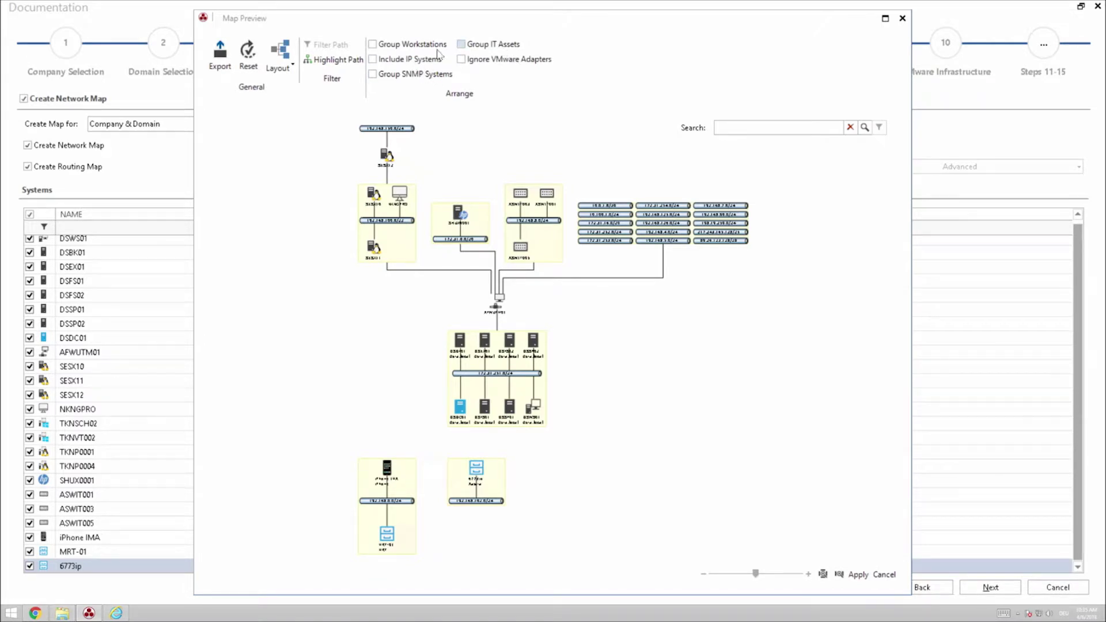
{"action": "left_click", "coordinate": [279, 58]}
{"action": "left_click", "coordinate": [287, 102]}
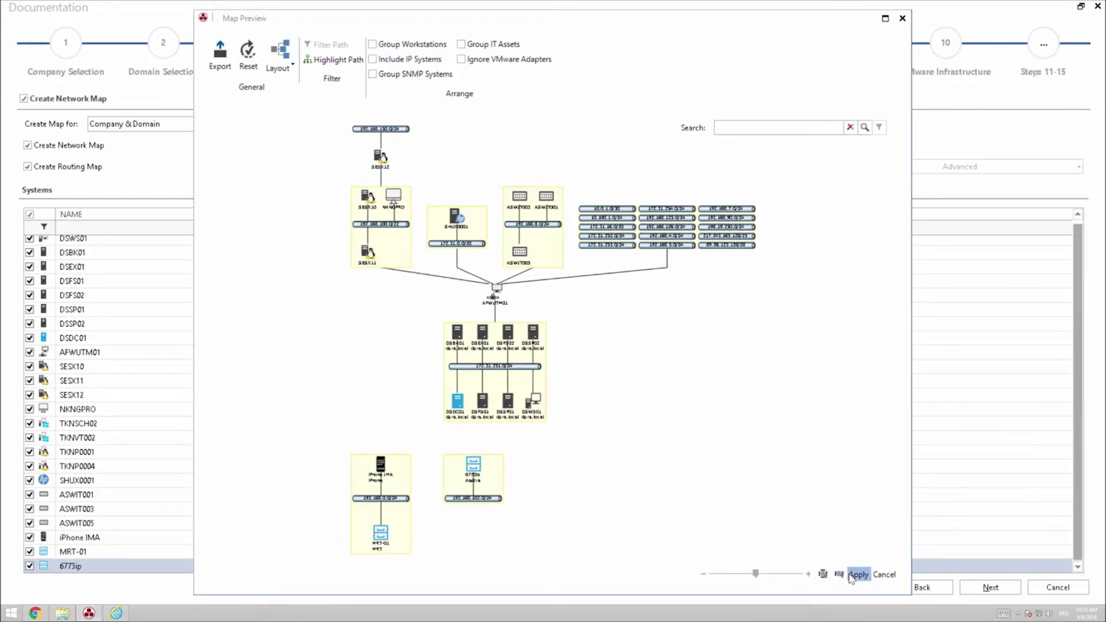
{"action": "left_click", "coordinate": [857, 575]}
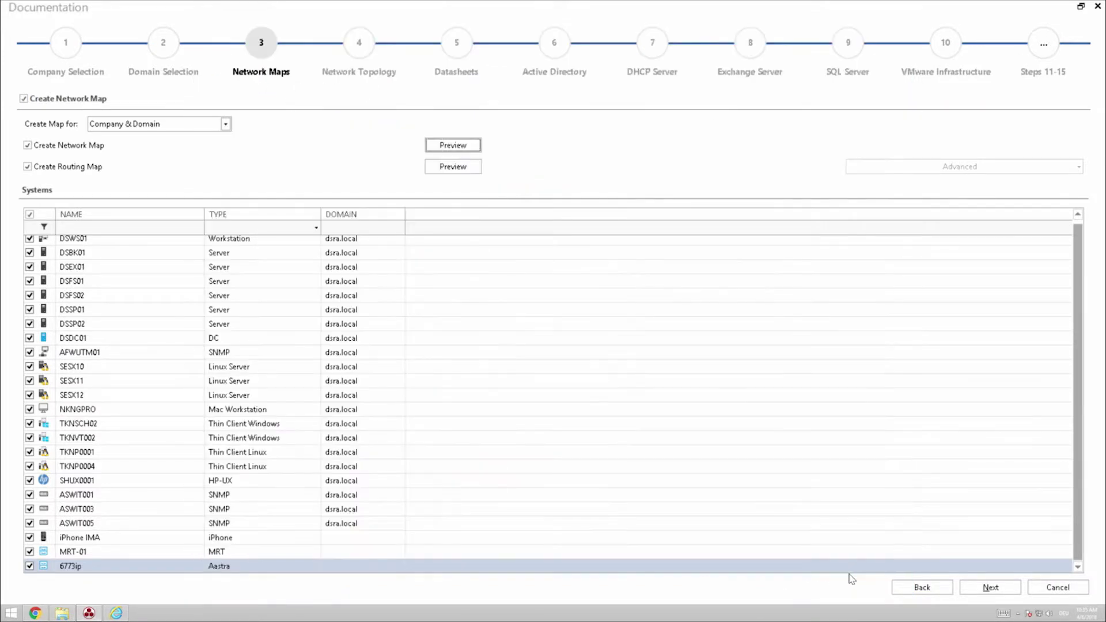
Keep the defaults for Network Topology, Datasheets, Active Directory, DHCP and Exchange
{"action": "left_click", "coordinate": [985, 588]}
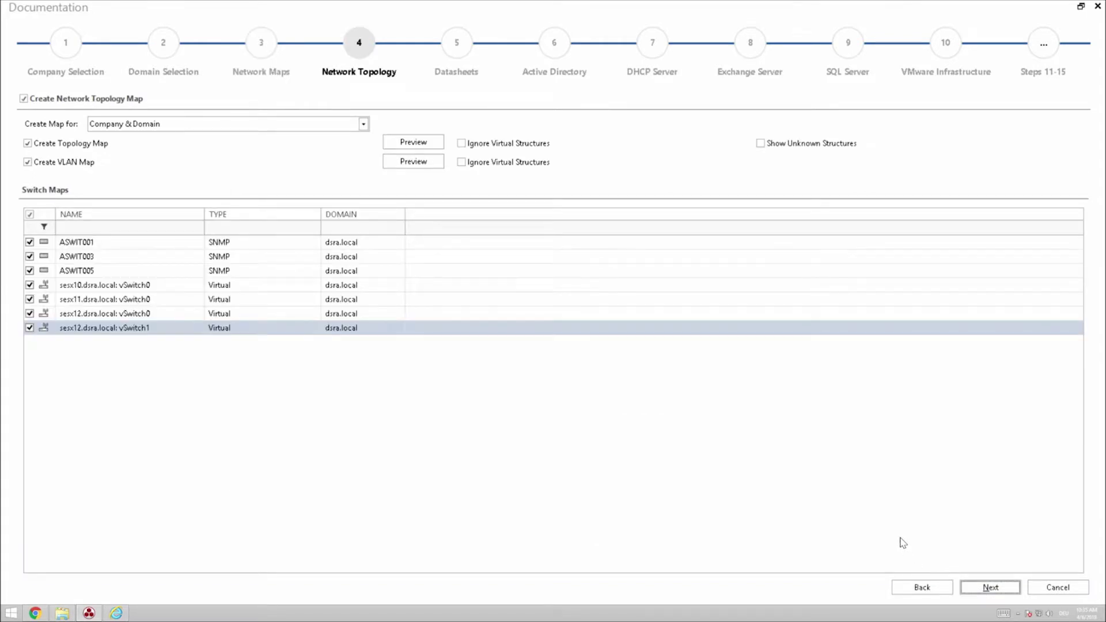
{"action": "left_click", "coordinate": [1002, 590]}
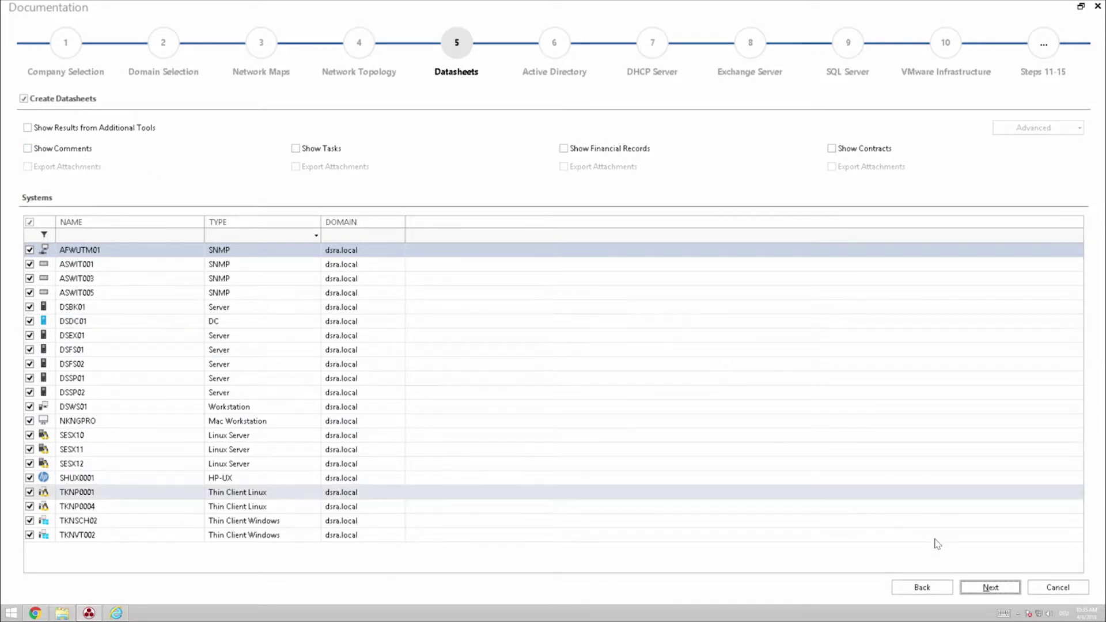
{"action": "left_click", "coordinate": [990, 587]}
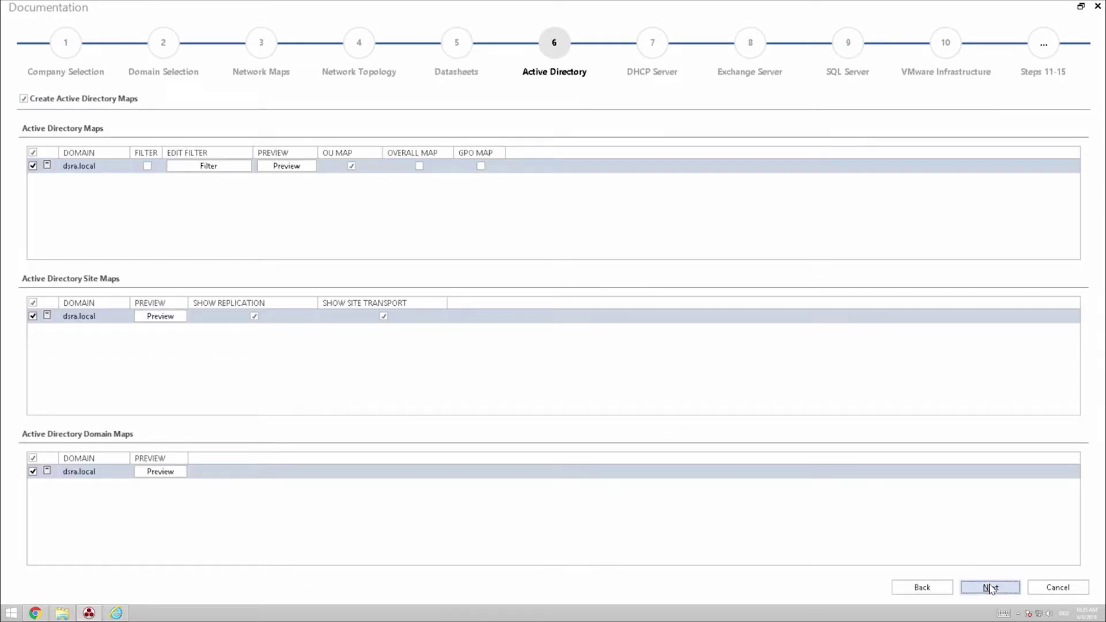
{"action": "left_click", "coordinate": [990, 587]}
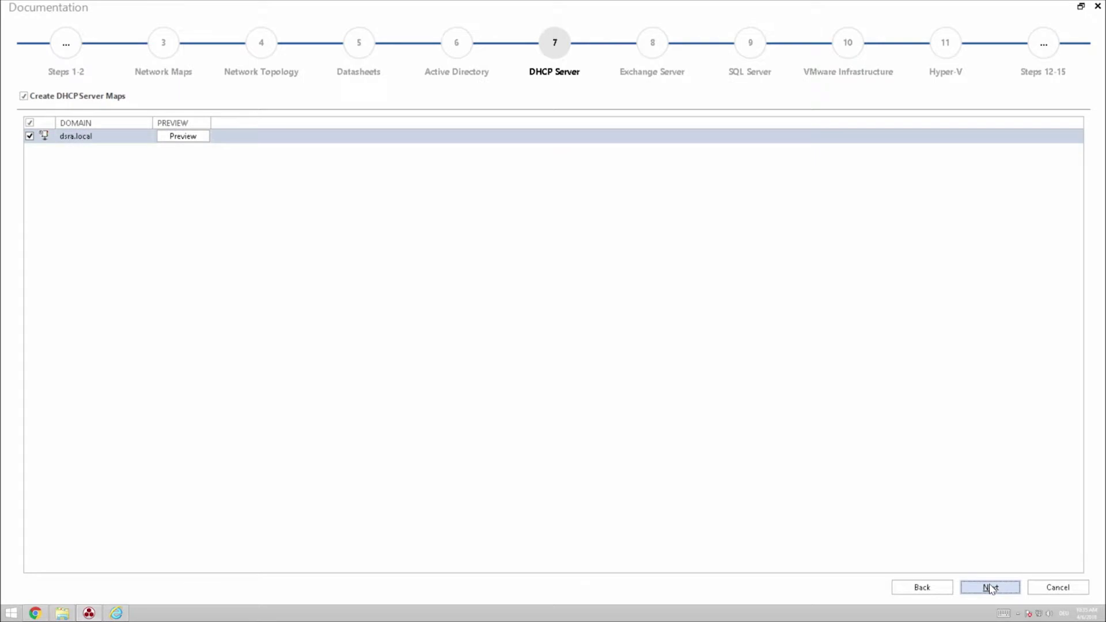
{"action": "left_click", "coordinate": [990, 588]}
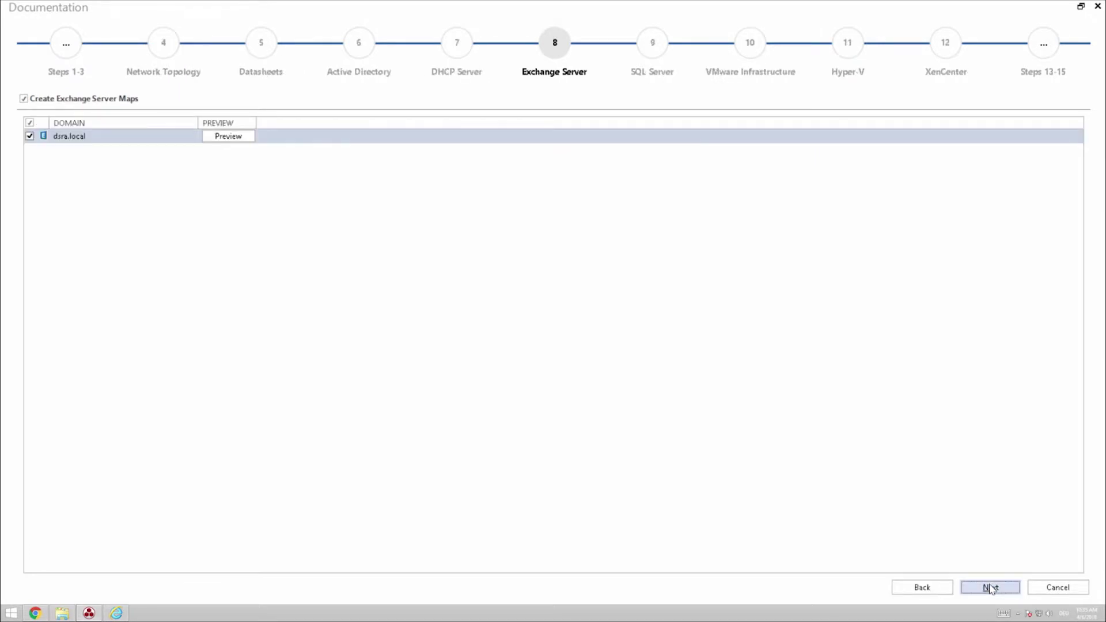
{"action": "left_click", "coordinate": [990, 587]}
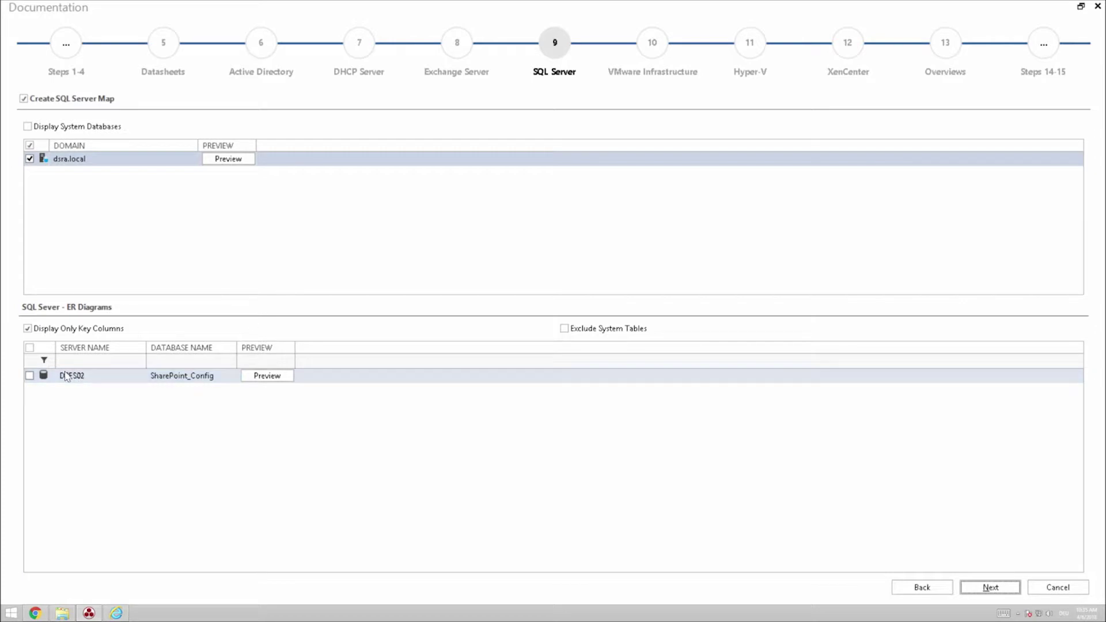
Include DSFS02's SharePoint_Config ER diagram, deleting the selected tables in its preview before applying
{"action": "left_click", "coordinate": [30, 377]}
{"action": "left_click", "coordinate": [267, 376]}
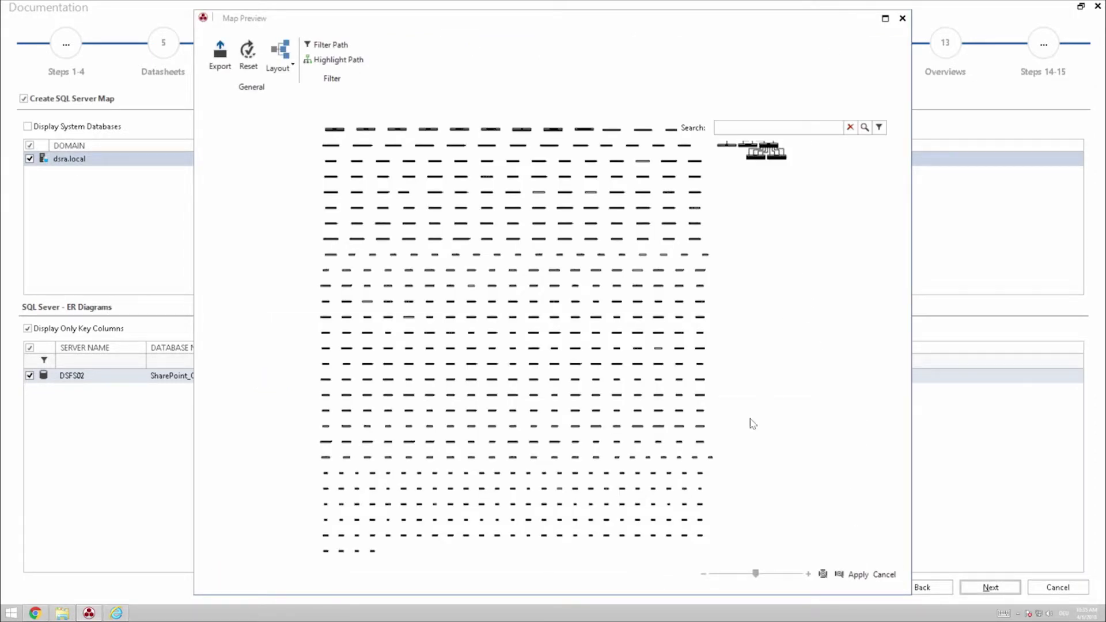
{"action": "left_click_drag", "start_coordinate": [712, 543], "coordinate": [229, 80]}
{"action": "key", "text": "Delete"}
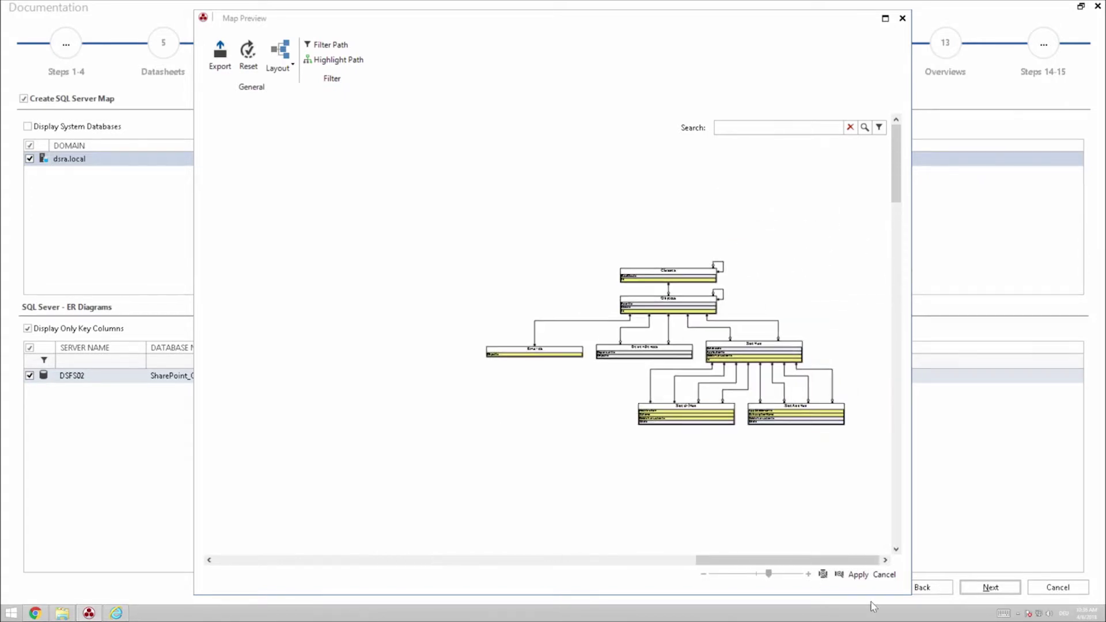
{"action": "left_click", "coordinate": [858, 574]}
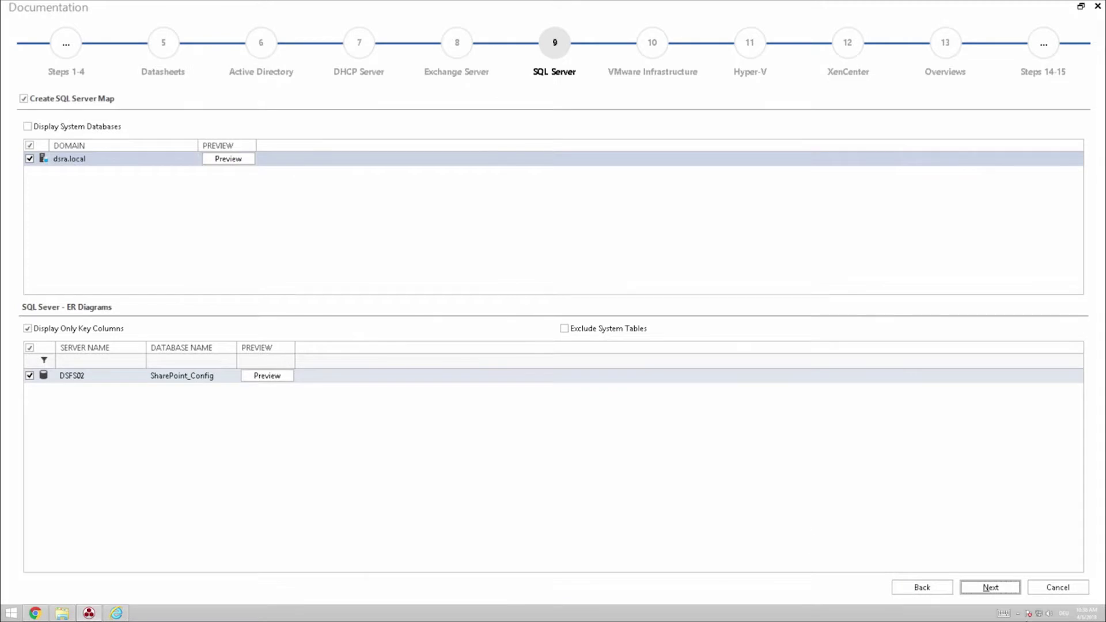
Preview the VMware map with all host and VM relationship views in a hierarchic layout
{"action": "left_click", "coordinate": [976, 588]}
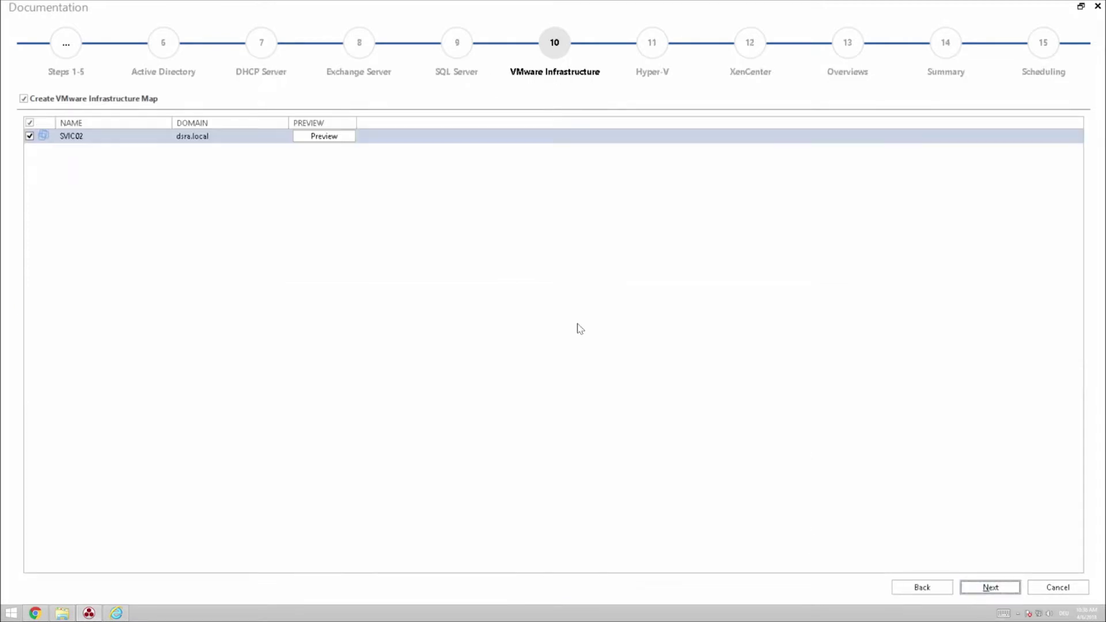
{"action": "left_click", "coordinate": [343, 138]}
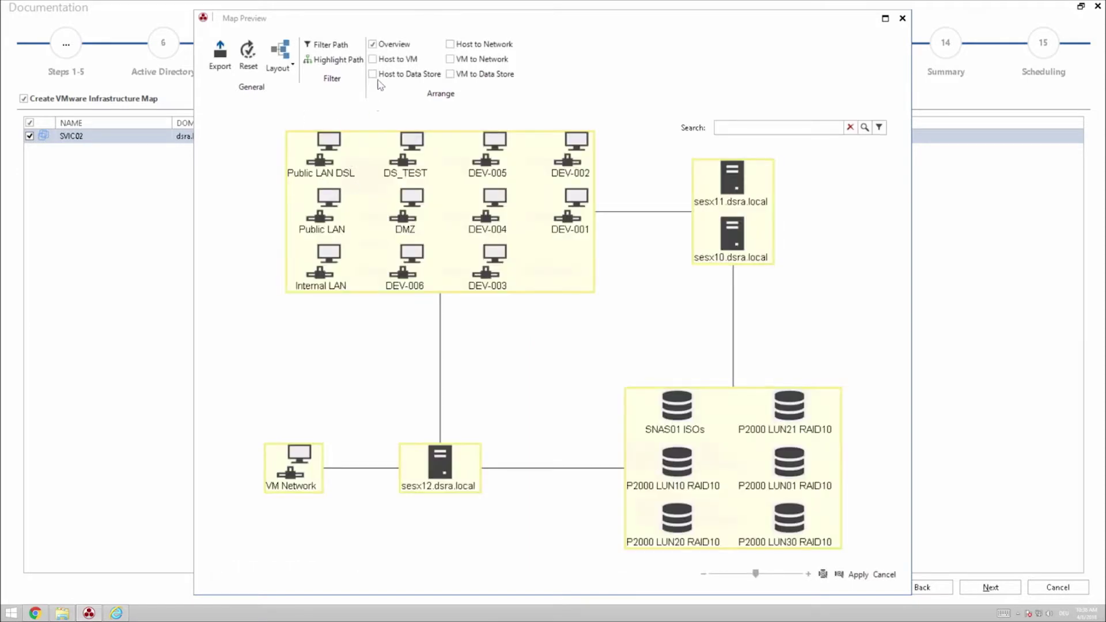
{"action": "left_click", "coordinate": [391, 59]}
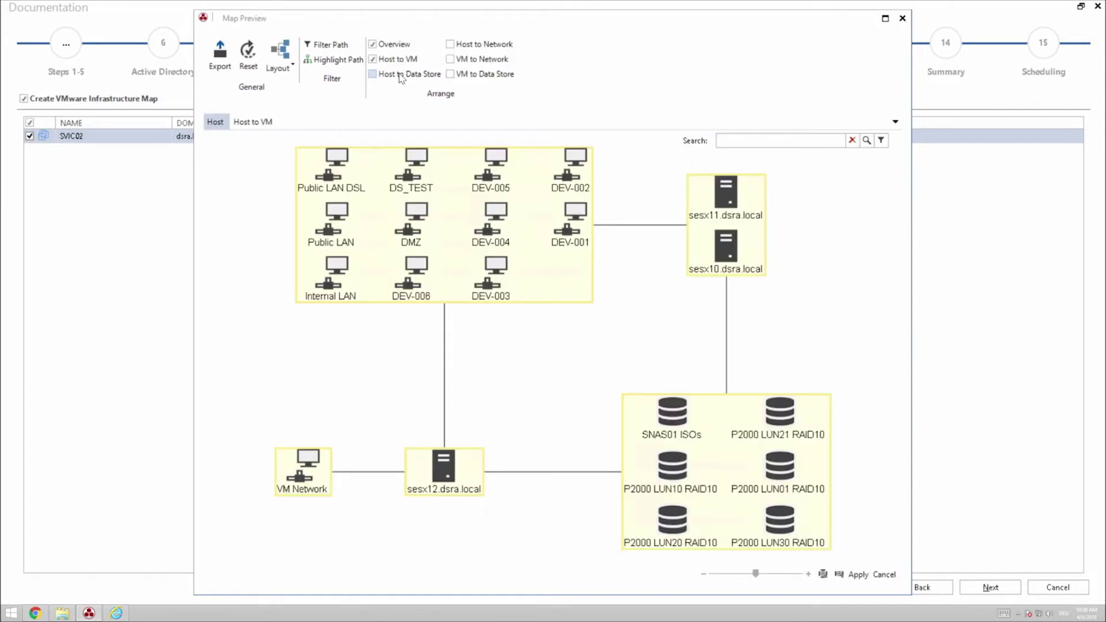
{"action": "left_click", "coordinate": [402, 75]}
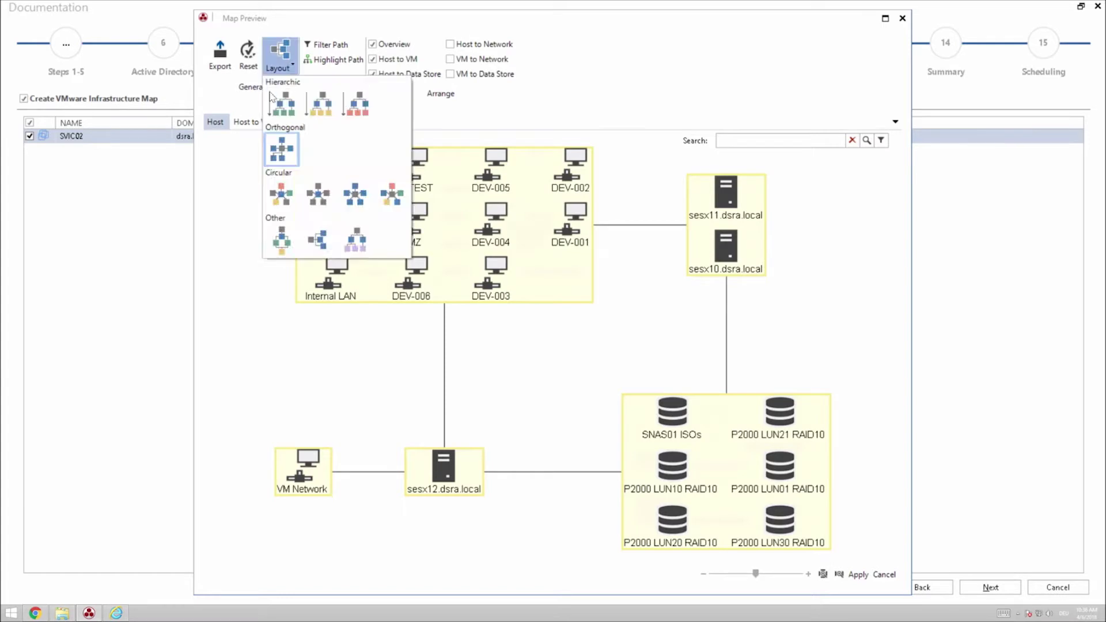
{"action": "left_click", "coordinate": [280, 104]}
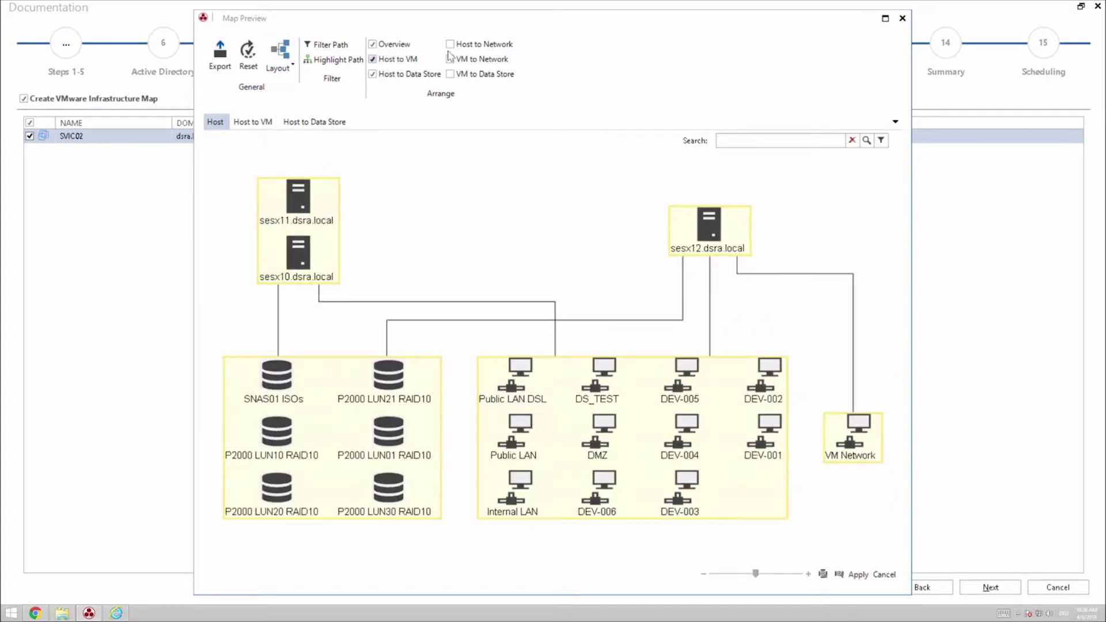
{"action": "left_click", "coordinate": [450, 45]}
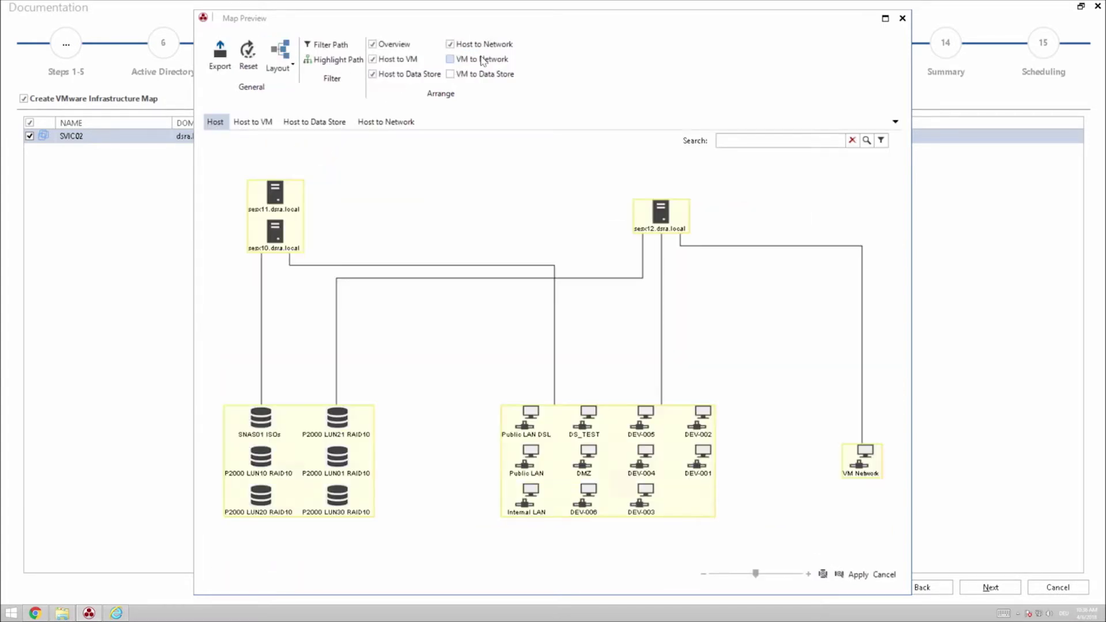
{"action": "left_click", "coordinate": [481, 60]}
{"action": "left_click", "coordinate": [484, 74]}
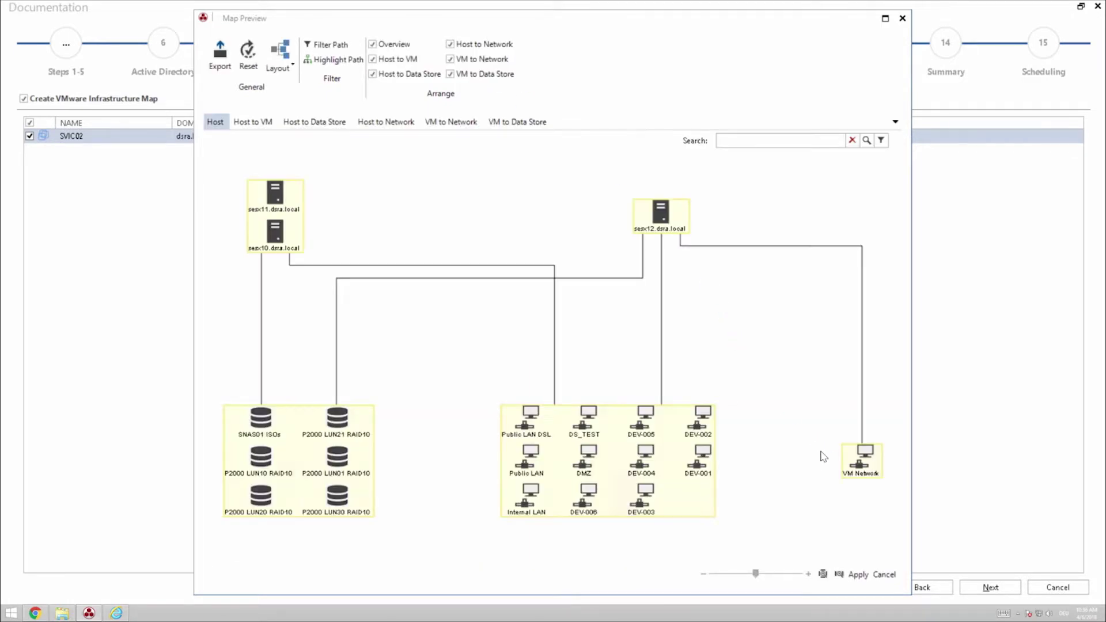
Check the VM to Data Store, VM to Network and Host maps, then apply the settings
{"action": "left_click", "coordinate": [531, 123]}
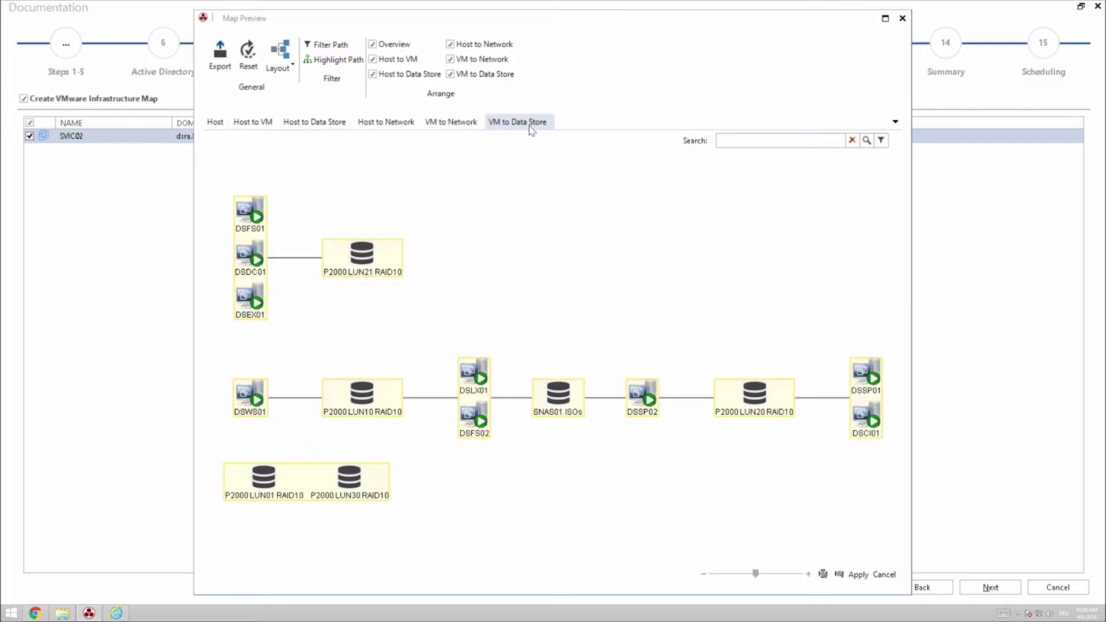
{"action": "left_click", "coordinate": [468, 122]}
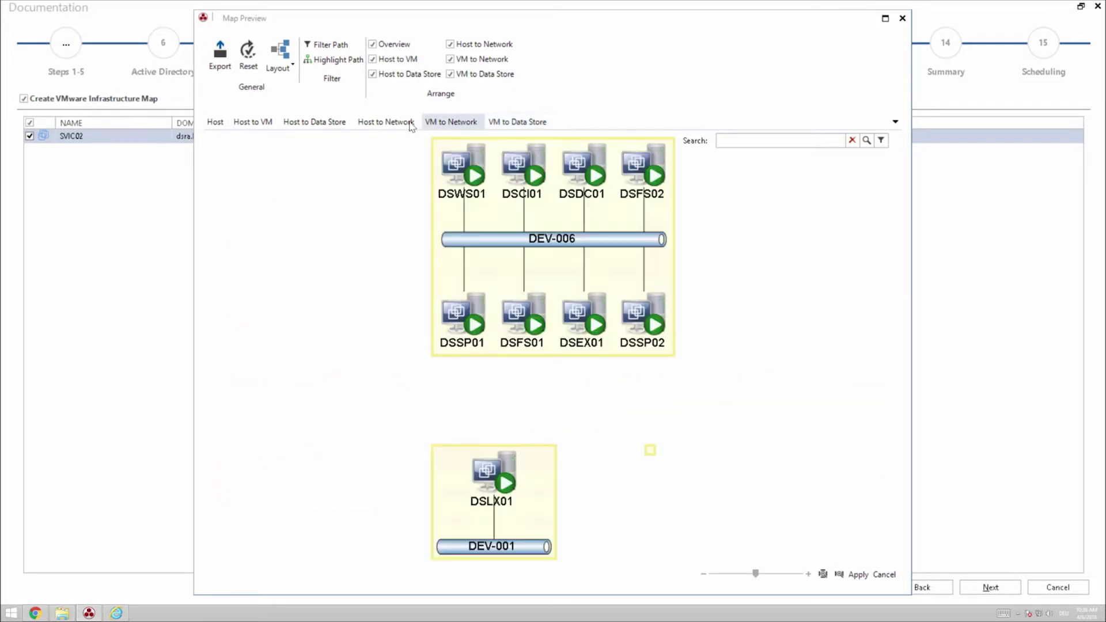
{"action": "left_click", "coordinate": [215, 122]}
{"action": "left_click", "coordinate": [863, 579]}
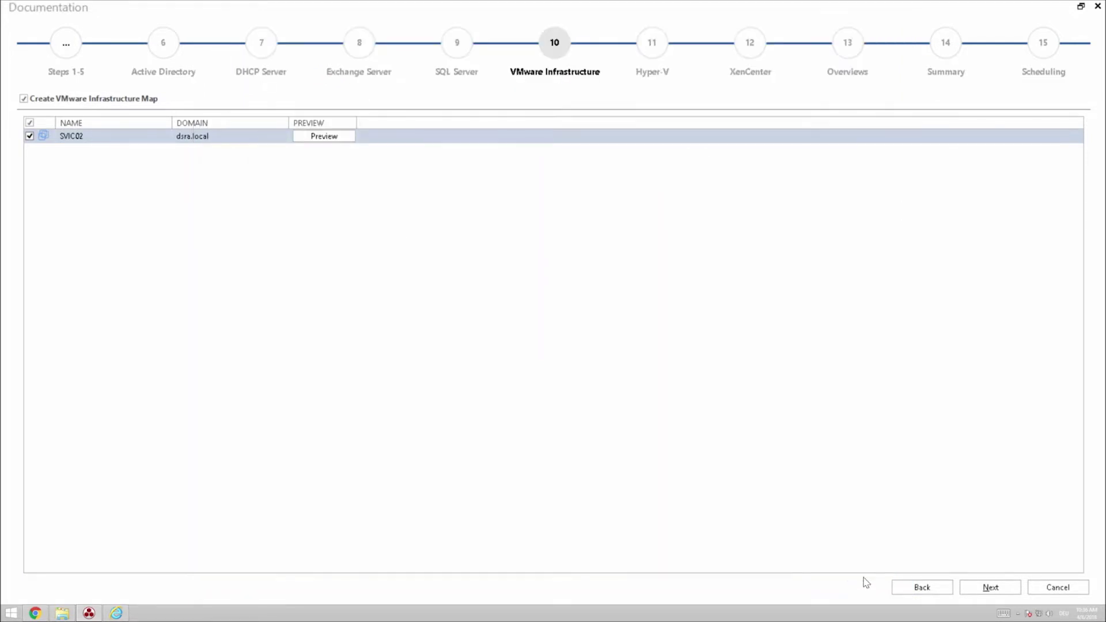
{"action": "left_click", "coordinate": [983, 587]}
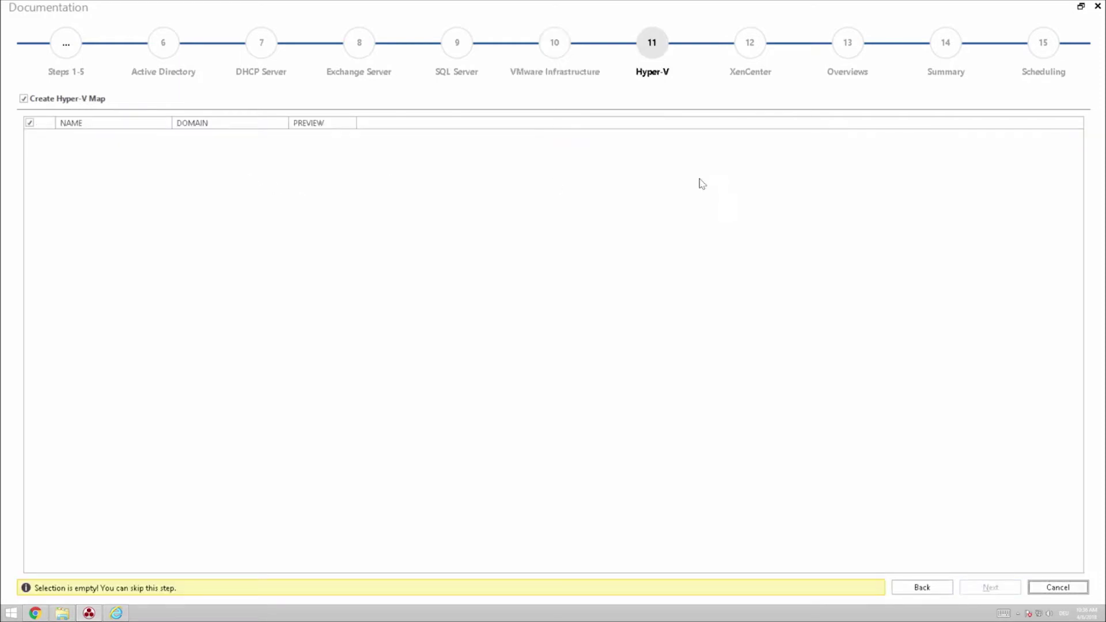
Disable the Hyper-V and Xen infrastructure maps and pass Overviews and Summary unchanged
{"action": "left_click", "coordinate": [88, 101]}
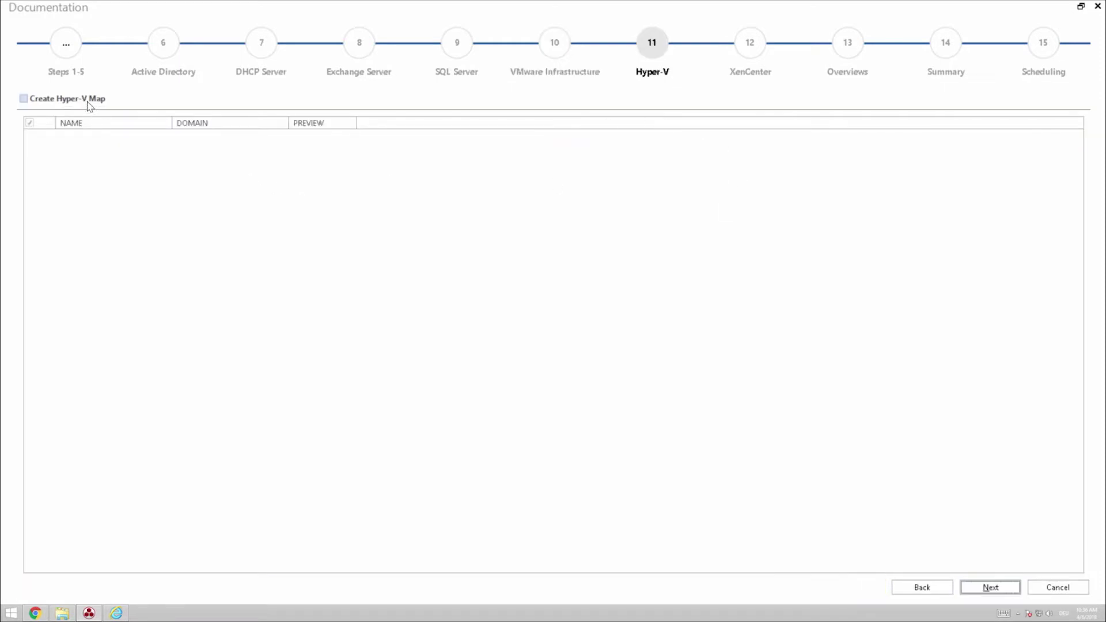
{"action": "left_click", "coordinate": [984, 583]}
{"action": "left_click", "coordinate": [105, 101]}
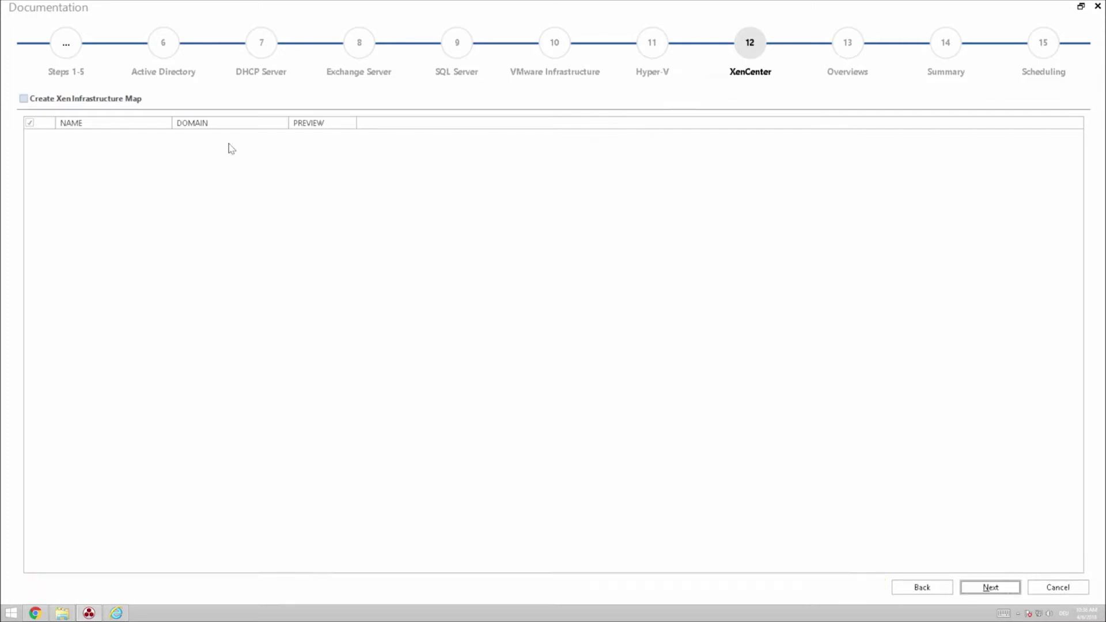
{"action": "left_click", "coordinate": [990, 587]}
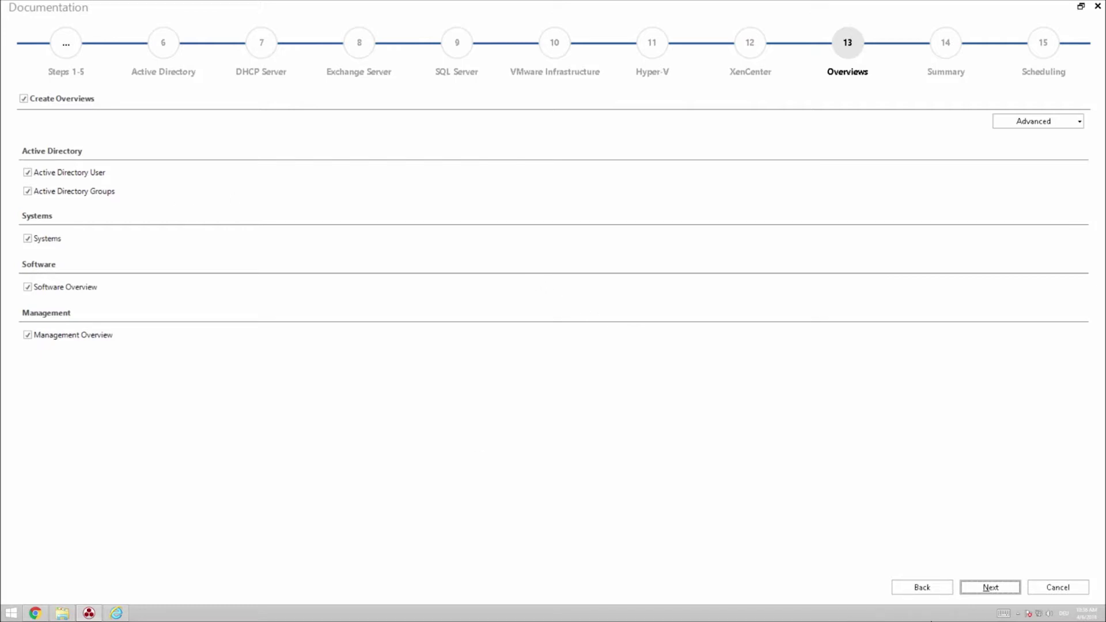
{"action": "left_click", "coordinate": [975, 591]}
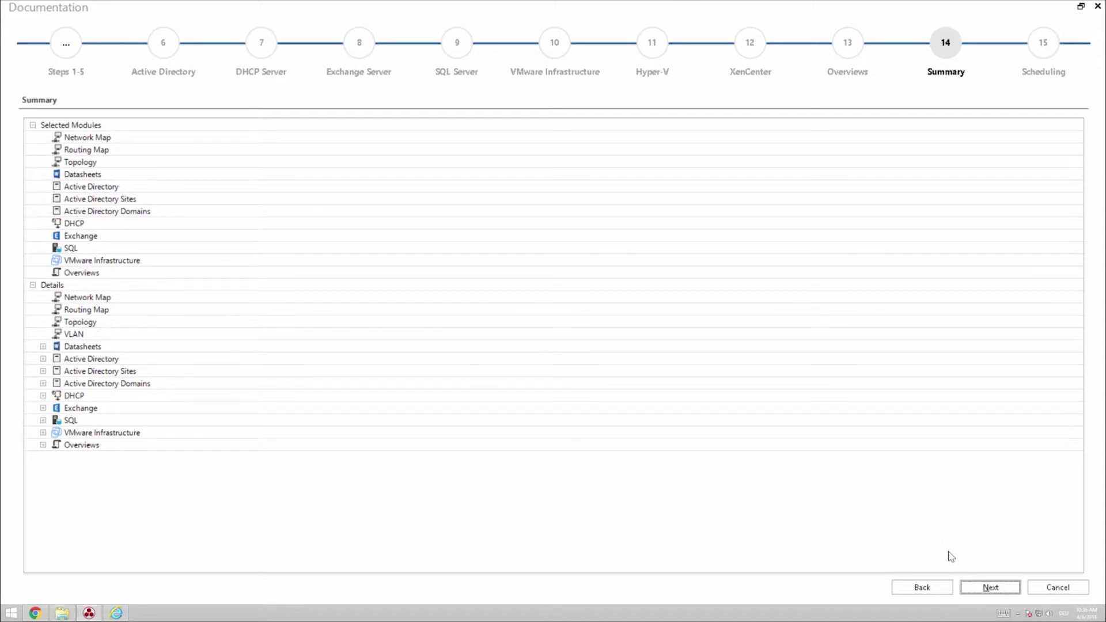
{"action": "left_click", "coordinate": [979, 585]}
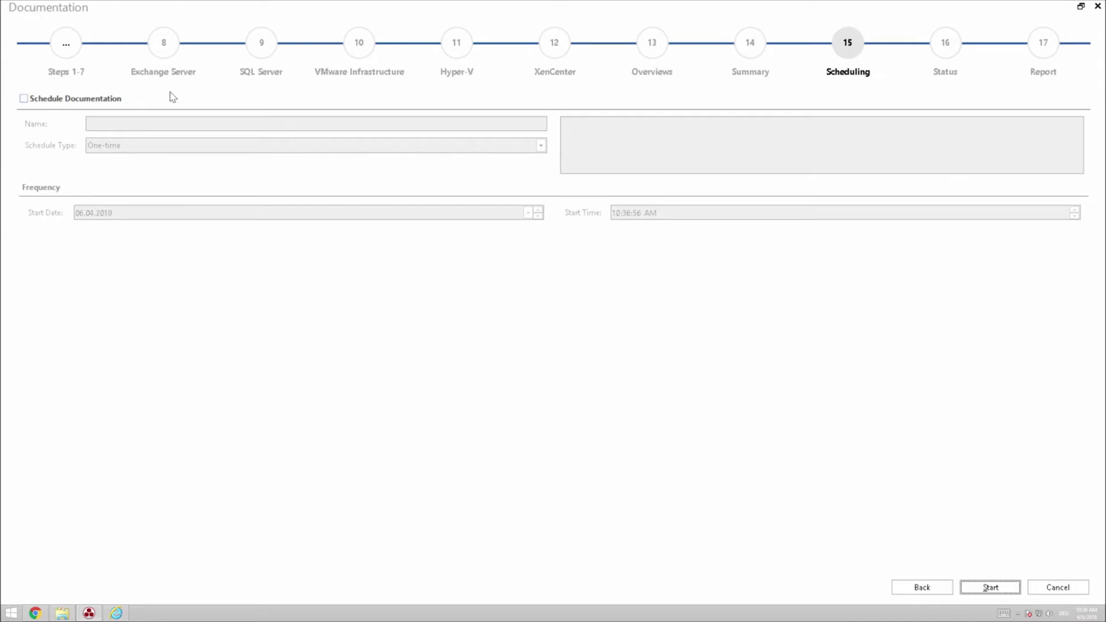
Enable scheduling as a weekly recurring schedule that runs only on Fridays
{"action": "left_click", "coordinate": [111, 99]}
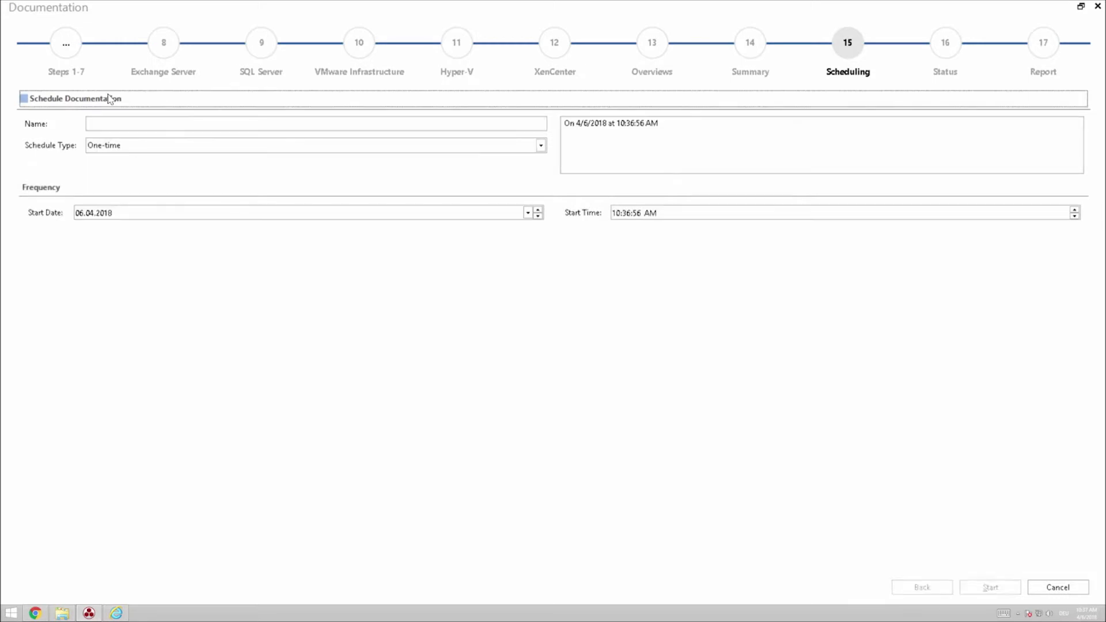
{"action": "left_click", "coordinate": [192, 144]}
{"action": "left_click", "coordinate": [148, 170]}
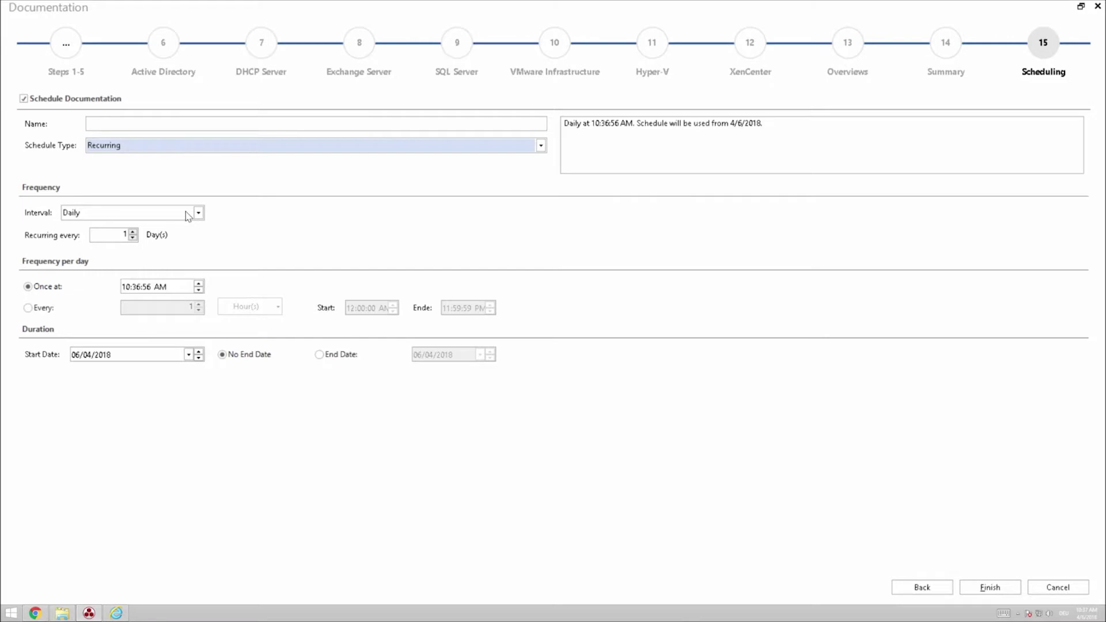
{"action": "left_click", "coordinate": [186, 213]}
{"action": "left_click", "coordinate": [129, 238]}
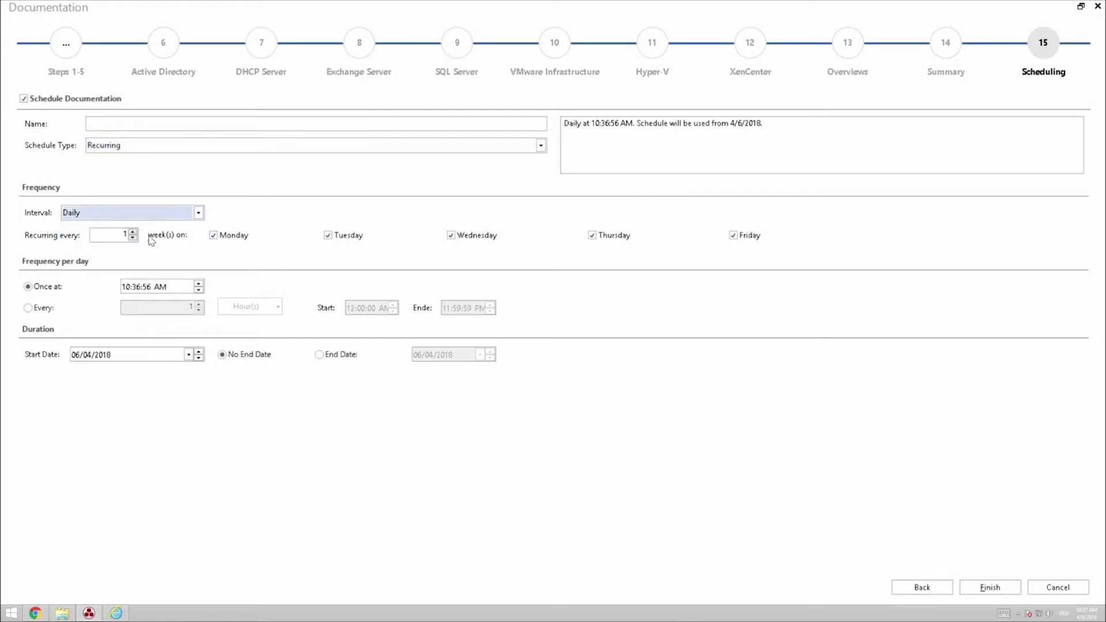
{"action": "left_click", "coordinate": [231, 236]}
{"action": "left_click", "coordinate": [345, 237]}
{"action": "left_click", "coordinate": [466, 236]}
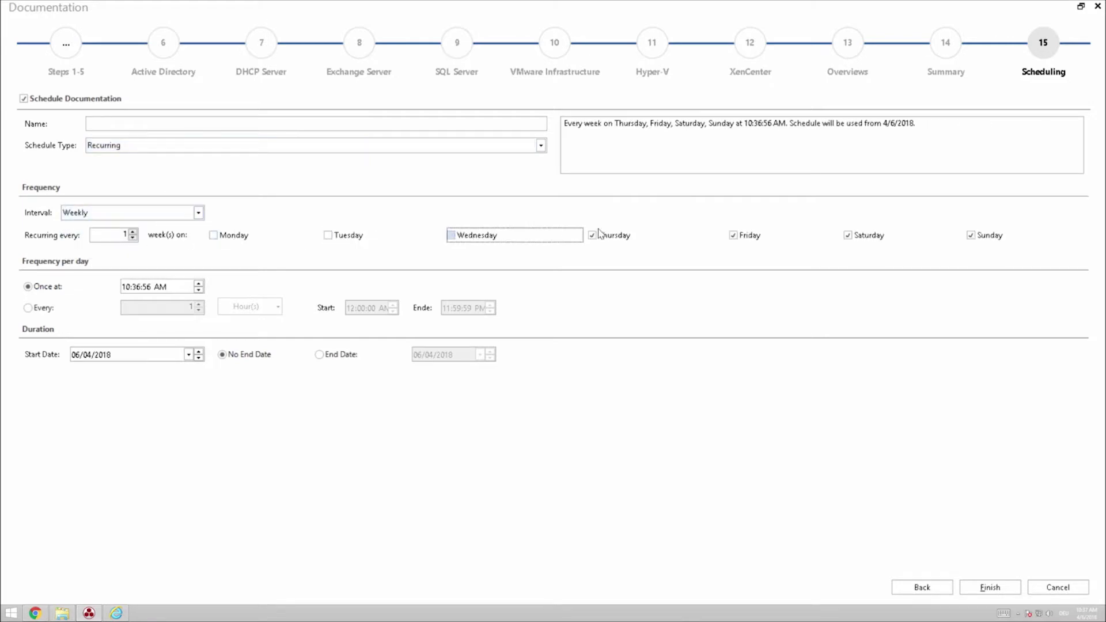
{"action": "left_click", "coordinate": [613, 236]}
{"action": "left_click", "coordinate": [847, 235]}
{"action": "left_click", "coordinate": [971, 235]}
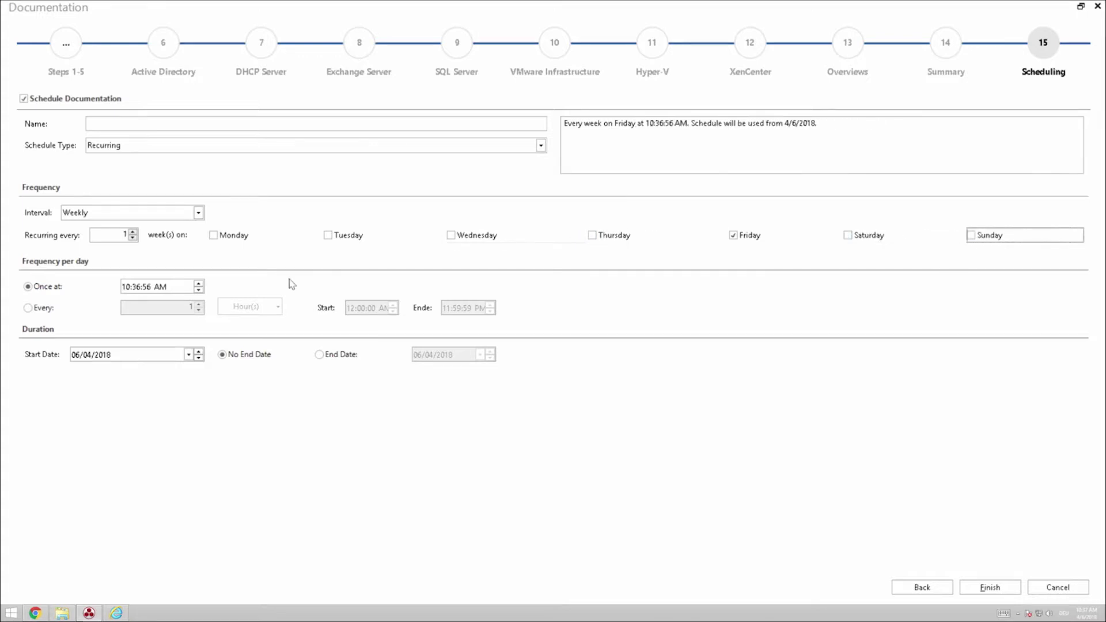
Set the run time to 4:00:00 PM, then switch scheduled documentation back off
{"action": "left_click", "coordinate": [125, 286]}
{"action": "type", "text": "4"}
{"action": "key", "text": "Right"}
{"action": "type", "text": "0000"}
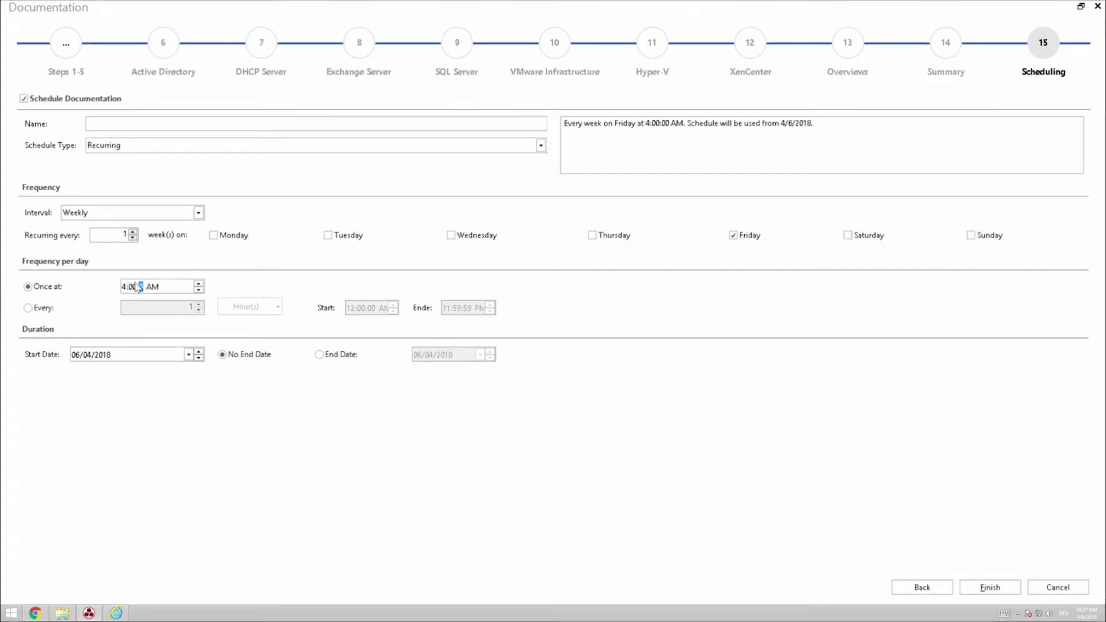
{"action": "double_click", "coordinate": [200, 284]}
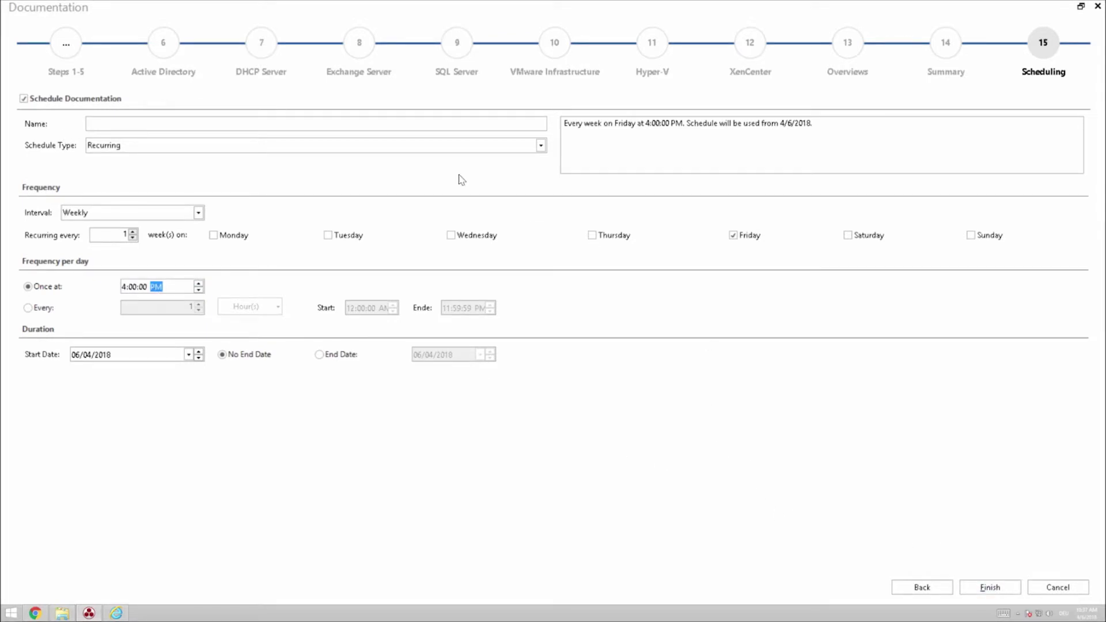
{"action": "left_click", "coordinate": [86, 99]}
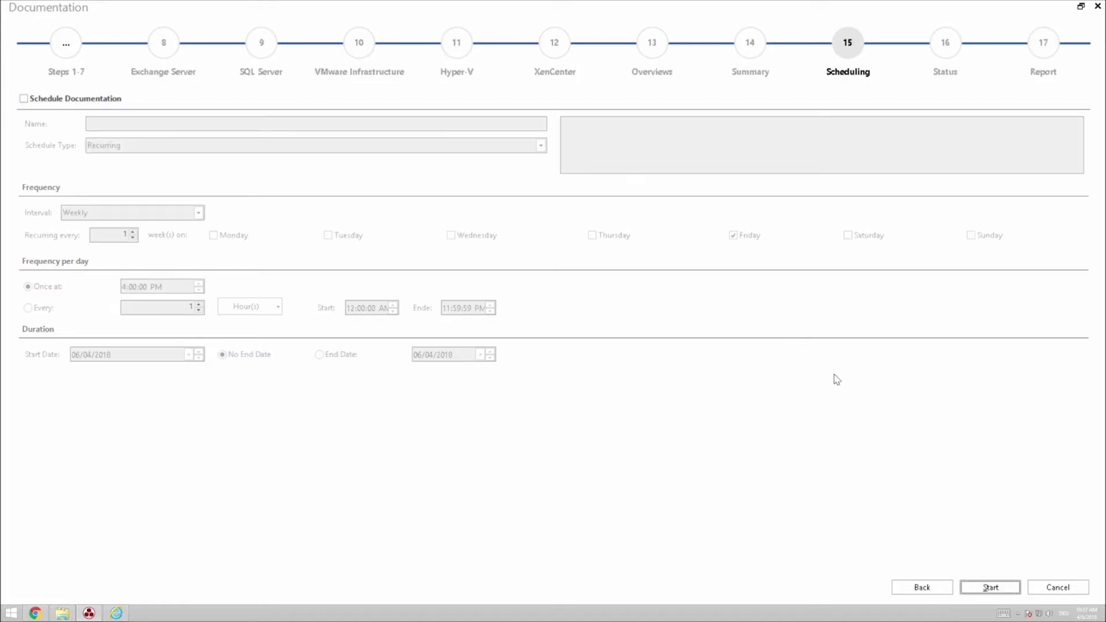
Generate the documentation now, review the 42 successful and 3 incomplete maps, and close the report
{"action": "left_click", "coordinate": [989, 587]}
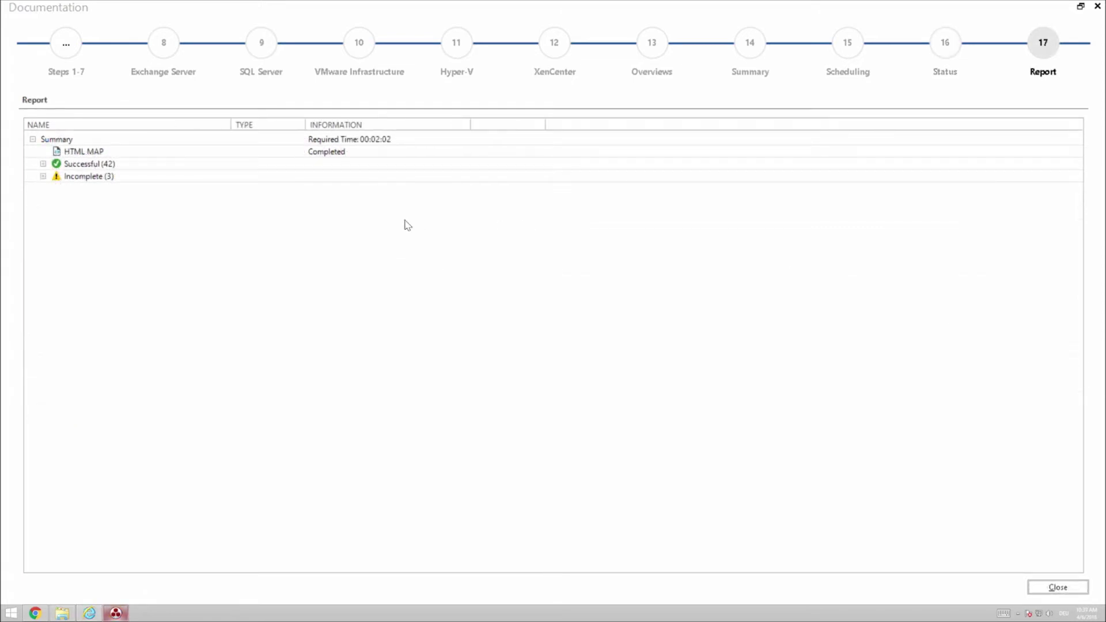
{"action": "left_click", "coordinate": [44, 164]}
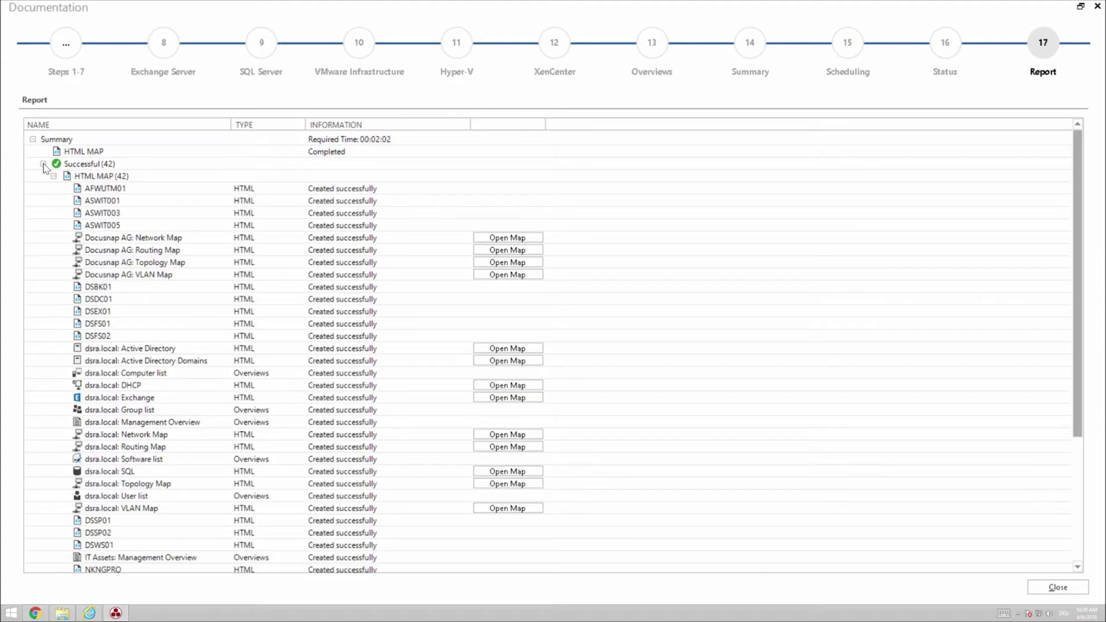
{"action": "left_click", "coordinate": [43, 164]}
{"action": "left_click", "coordinate": [43, 176]}
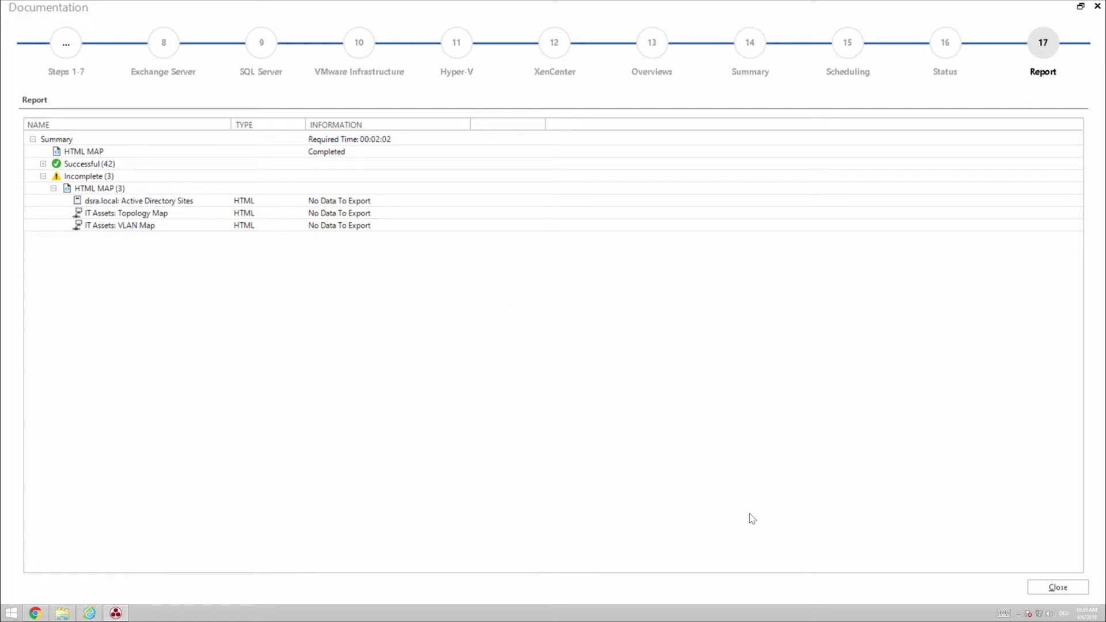
{"action": "left_click", "coordinate": [1076, 585]}
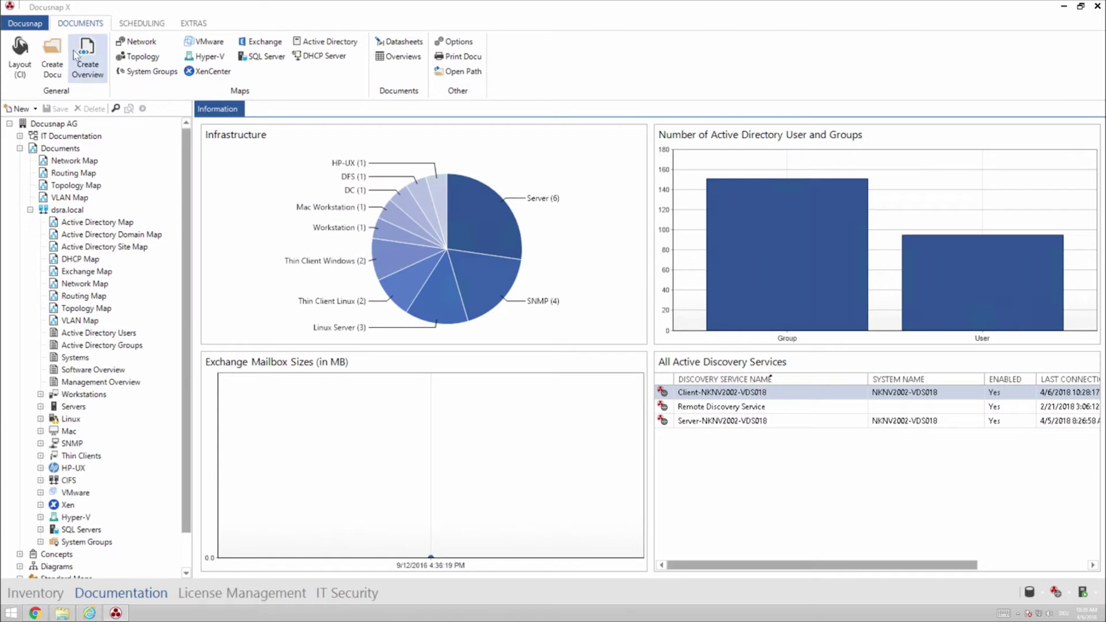
Start an overview of only generated documents, with output path set to C:\Docusnap\Documentation\EN
{"action": "left_click", "coordinate": [82, 54]}
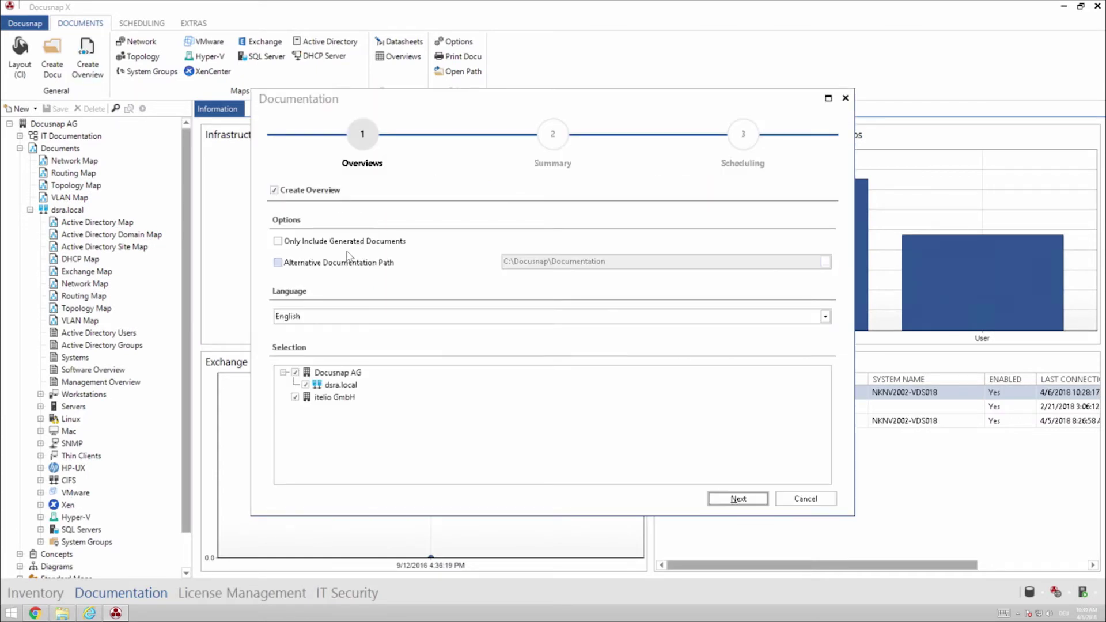
{"action": "left_click", "coordinate": [348, 244]}
{"action": "left_click", "coordinate": [345, 260]}
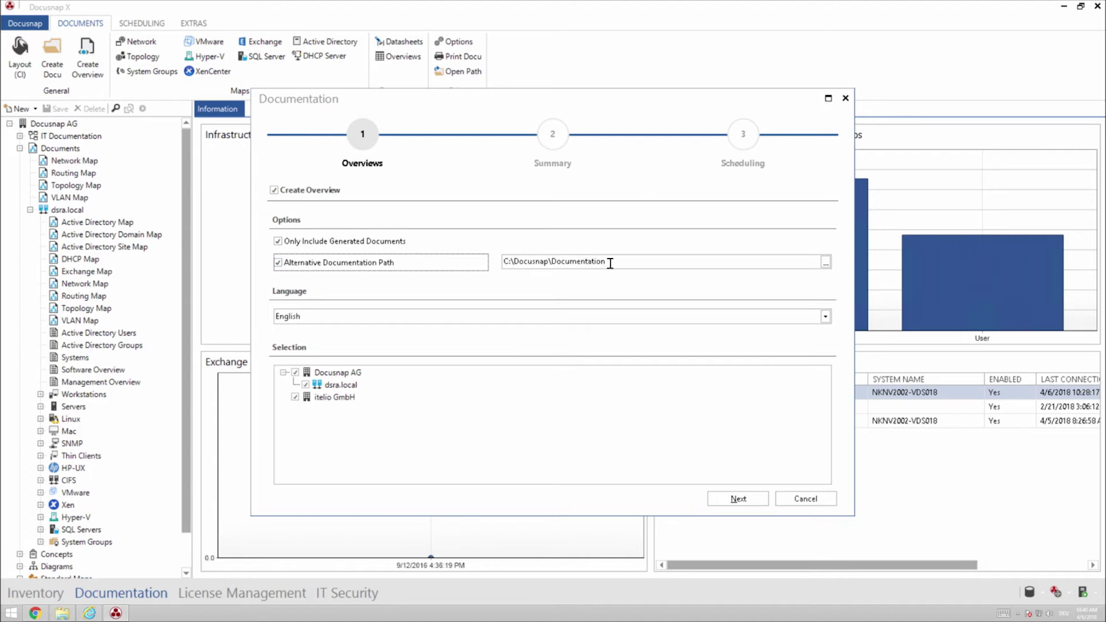
{"action": "double_click", "coordinate": [630, 263]}
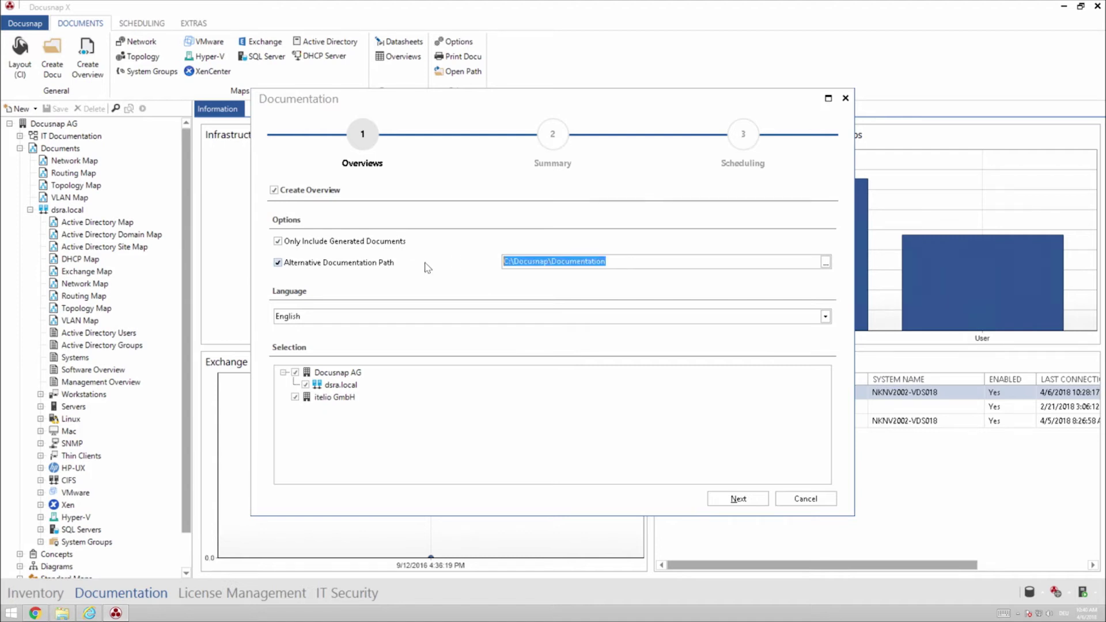
{"action": "key", "text": "End"}
{"action": "type", "text": "\\EN"}
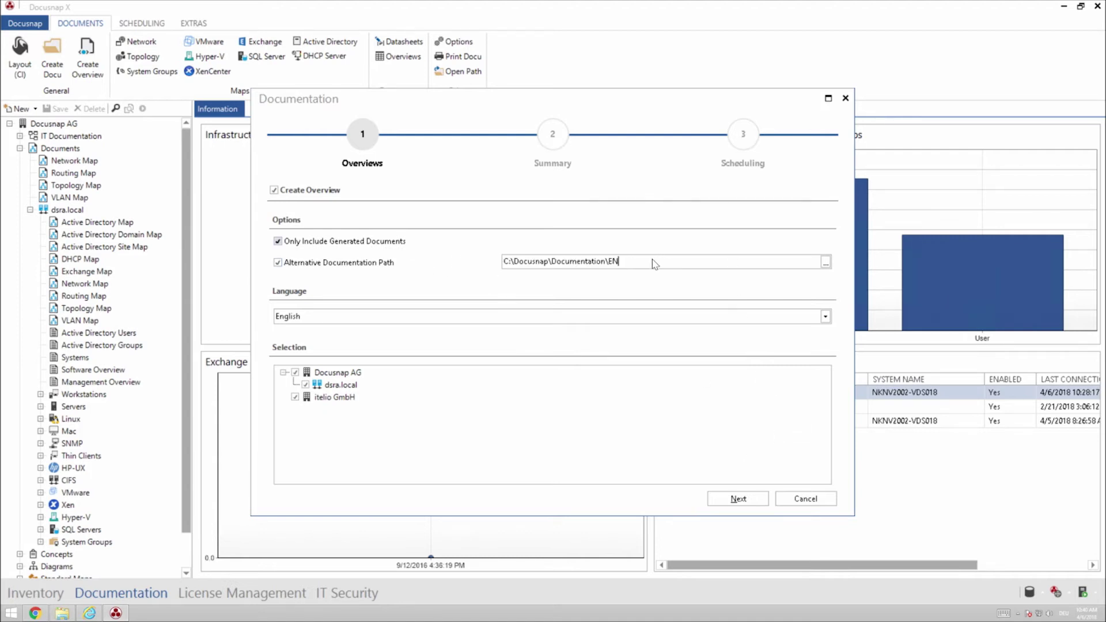
Generate the overview now, close the finished report, and open the documentation start page
{"action": "left_click", "coordinate": [737, 498]}
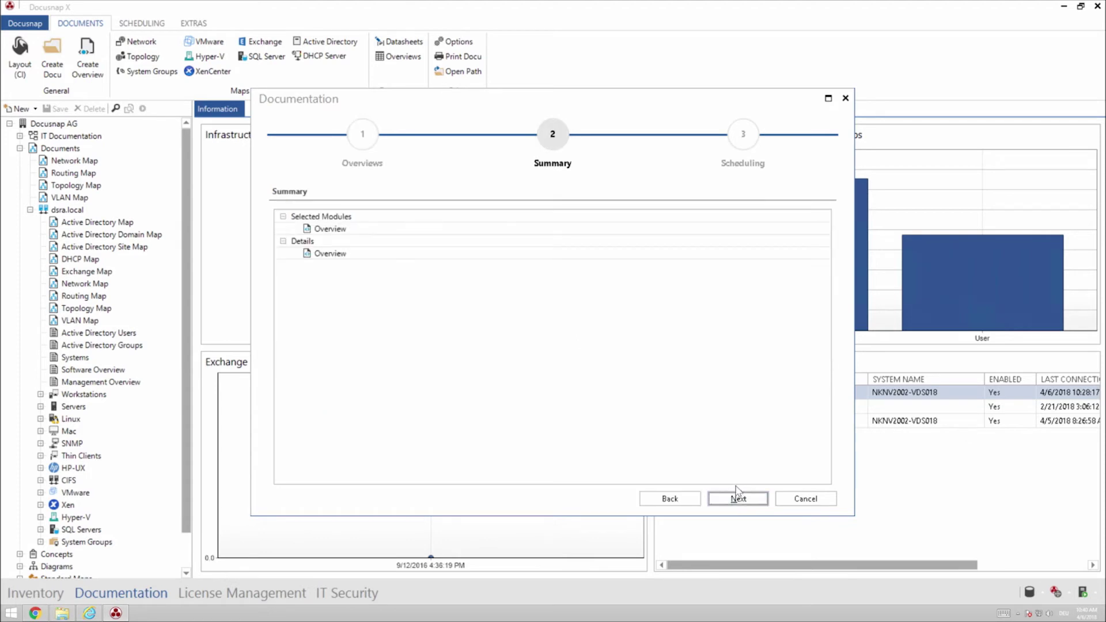
{"action": "left_click", "coordinate": [737, 498]}
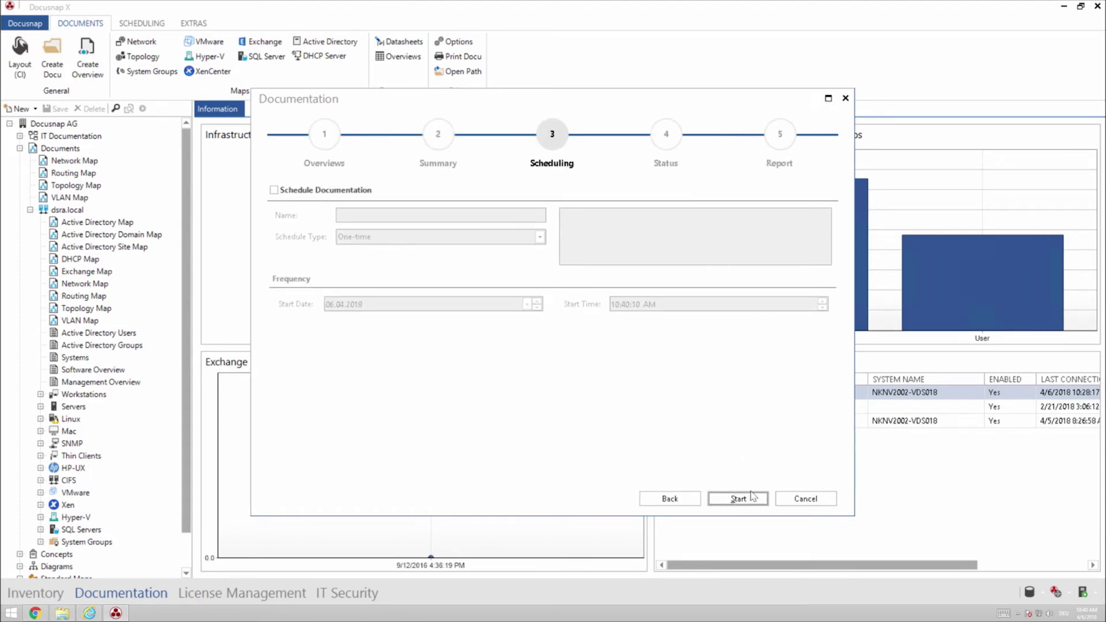
{"action": "left_click", "coordinate": [738, 498]}
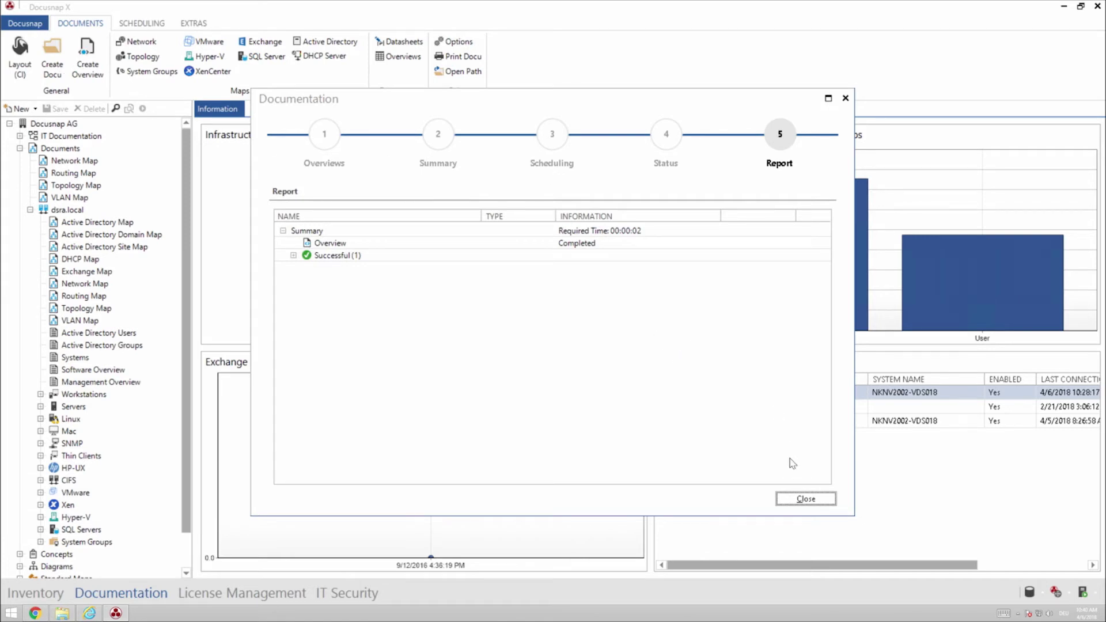
{"action": "left_click", "coordinate": [798, 500]}
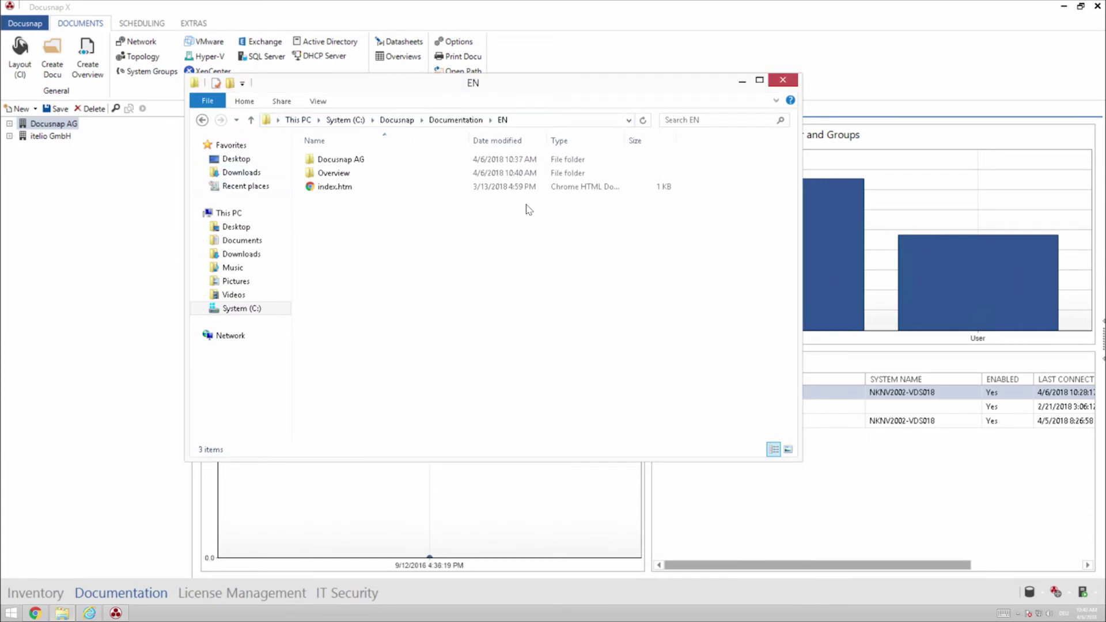
{"action": "double_click", "coordinate": [338, 189]}
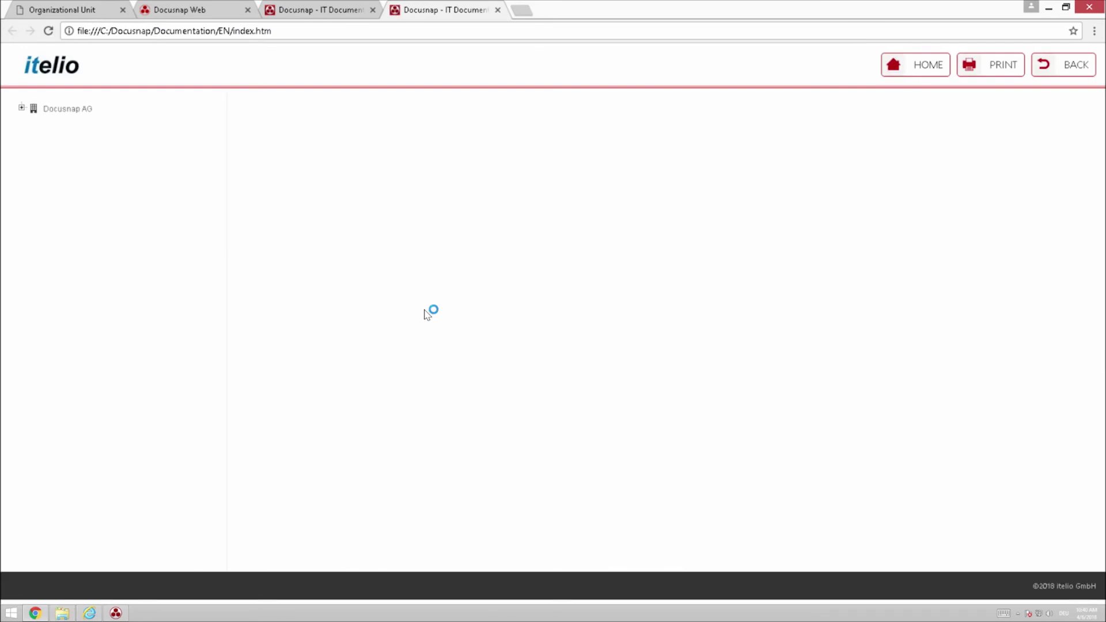
Show the Docusnap AG Network Map and the datasheet for server DSDC01
{"action": "left_click", "coordinate": [64, 112]}
{"action": "left_click", "coordinate": [69, 124]}
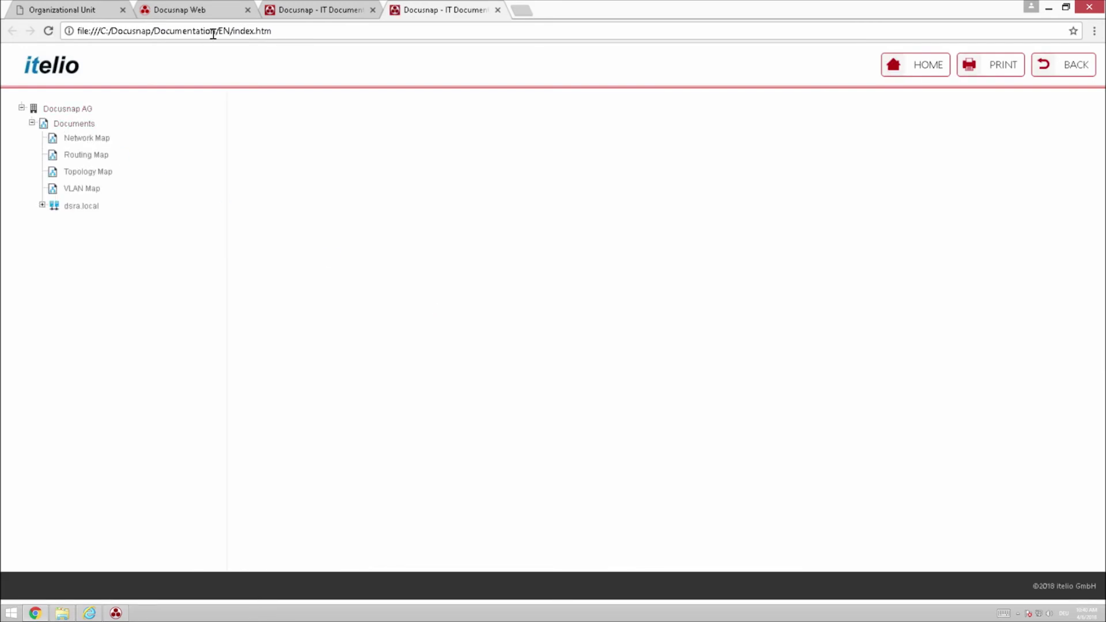
{"action": "left_click", "coordinate": [90, 139]}
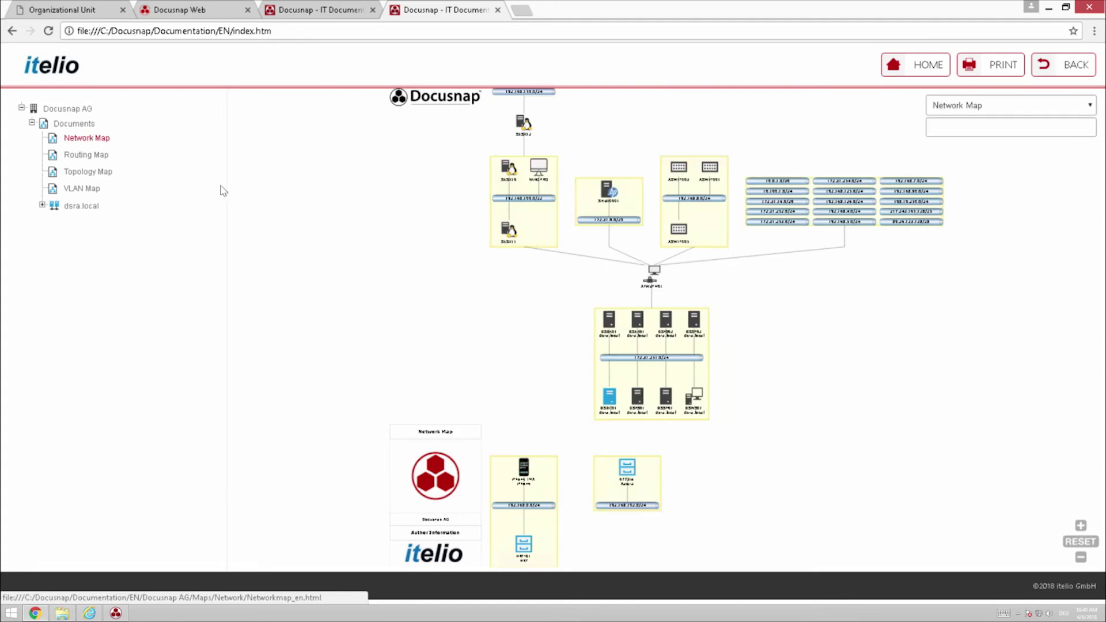
{"action": "left_click", "coordinate": [605, 399]}
{"action": "scroll", "coordinate": [458, 331], "scroll_direction": "down", "scroll_amount": 10}
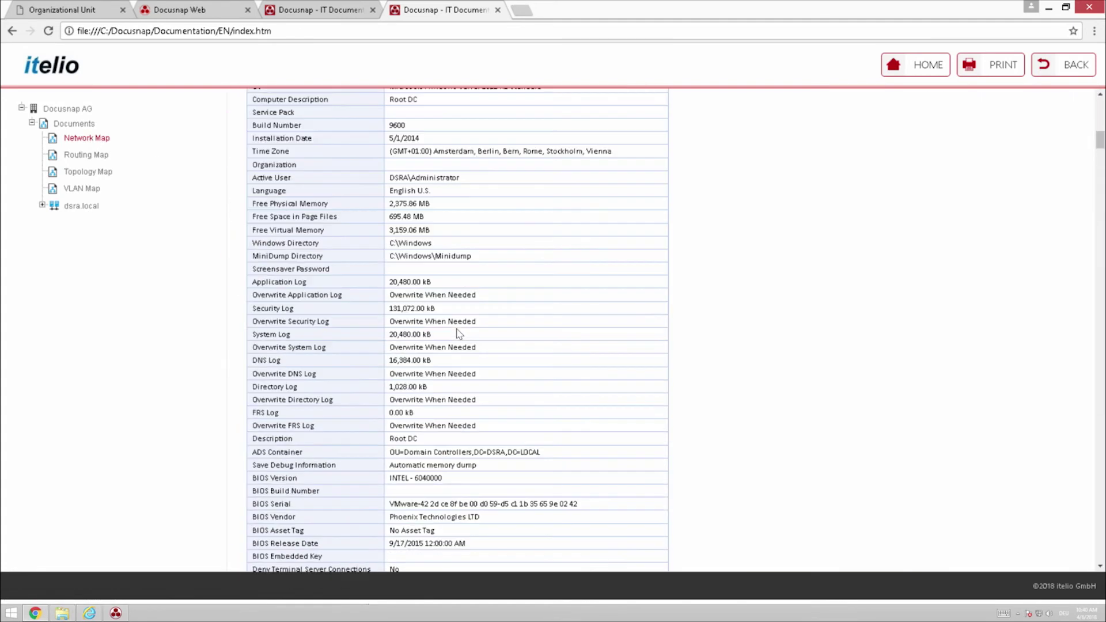
{"action": "scroll", "coordinate": [458, 332], "scroll_direction": "down", "scroll_amount": 15}
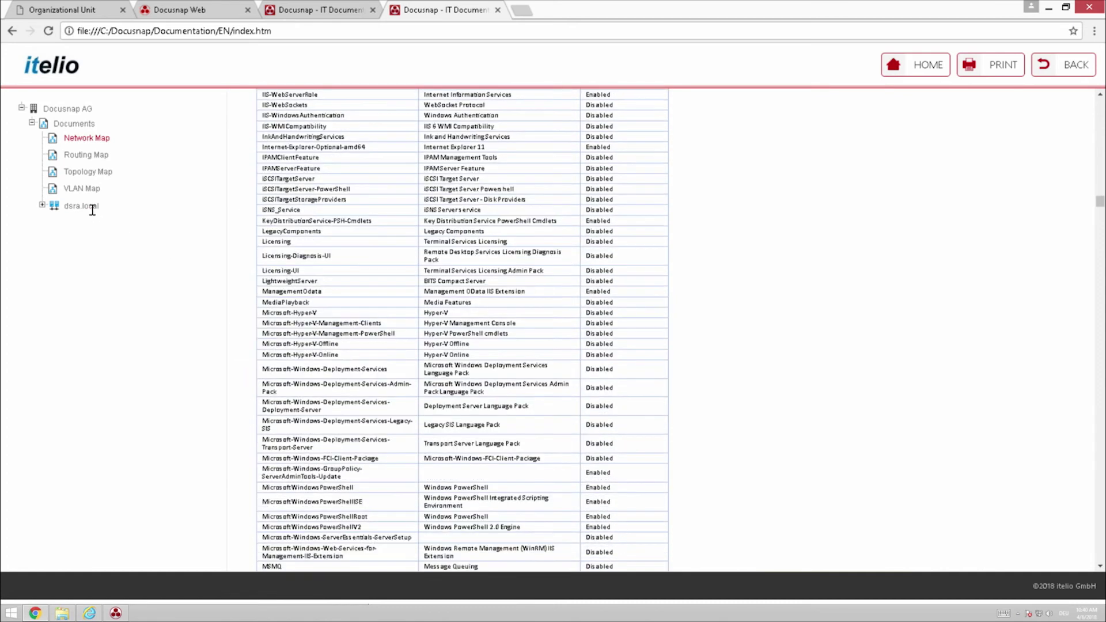
Open the VMware Infrastructure map for SVIC02 under the dsra.local domain
{"action": "left_click", "coordinate": [91, 207]}
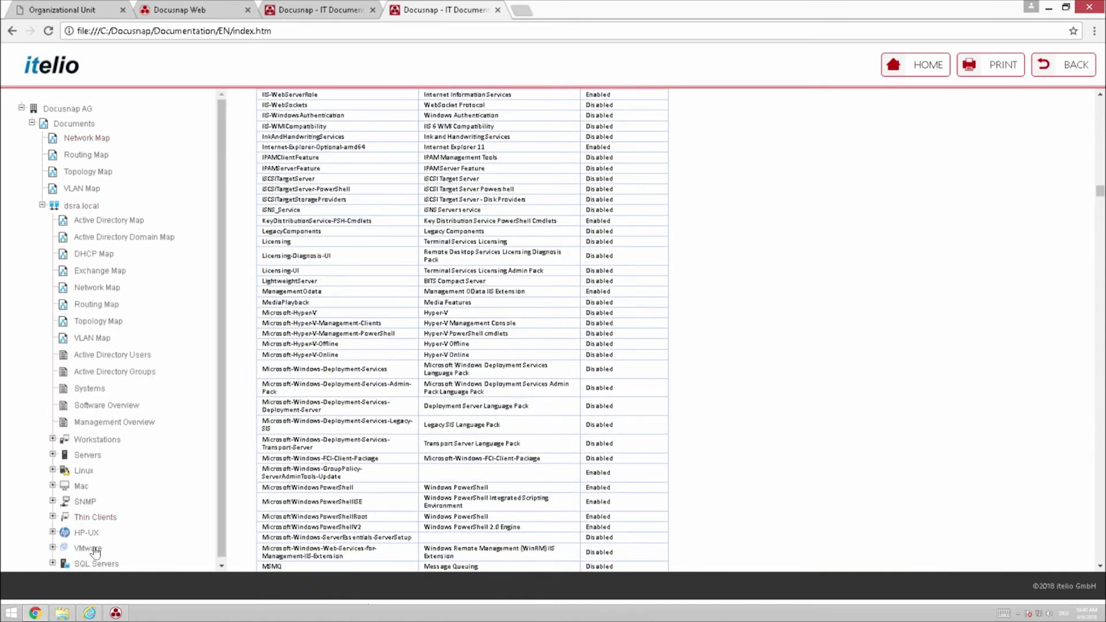
{"action": "left_click", "coordinate": [96, 551]}
{"action": "left_click", "coordinate": [98, 543]}
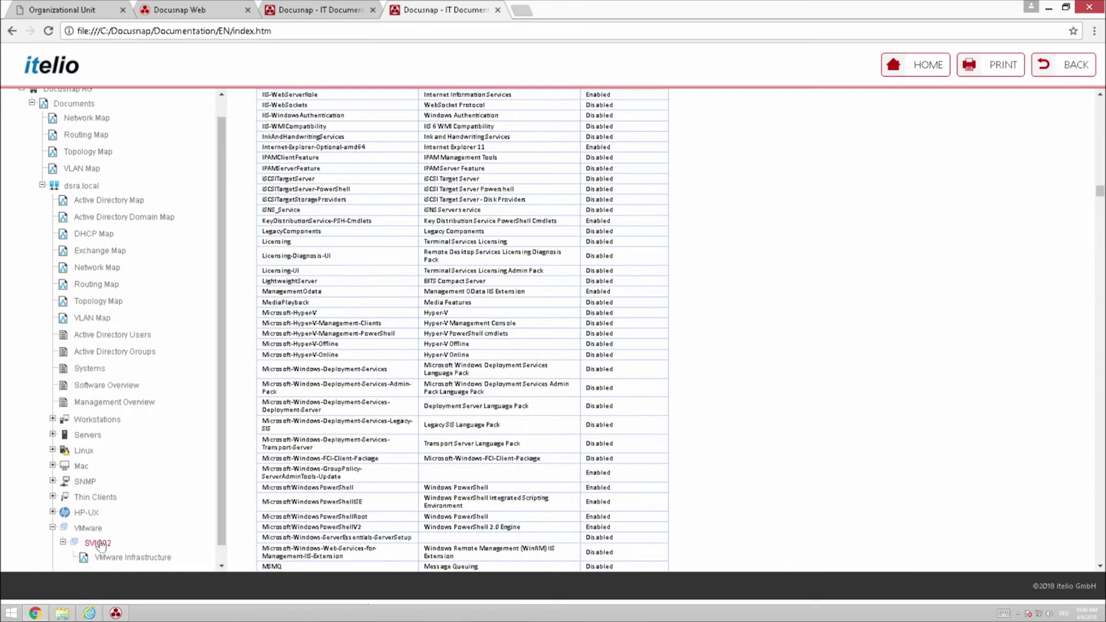
{"action": "left_click", "coordinate": [128, 558]}
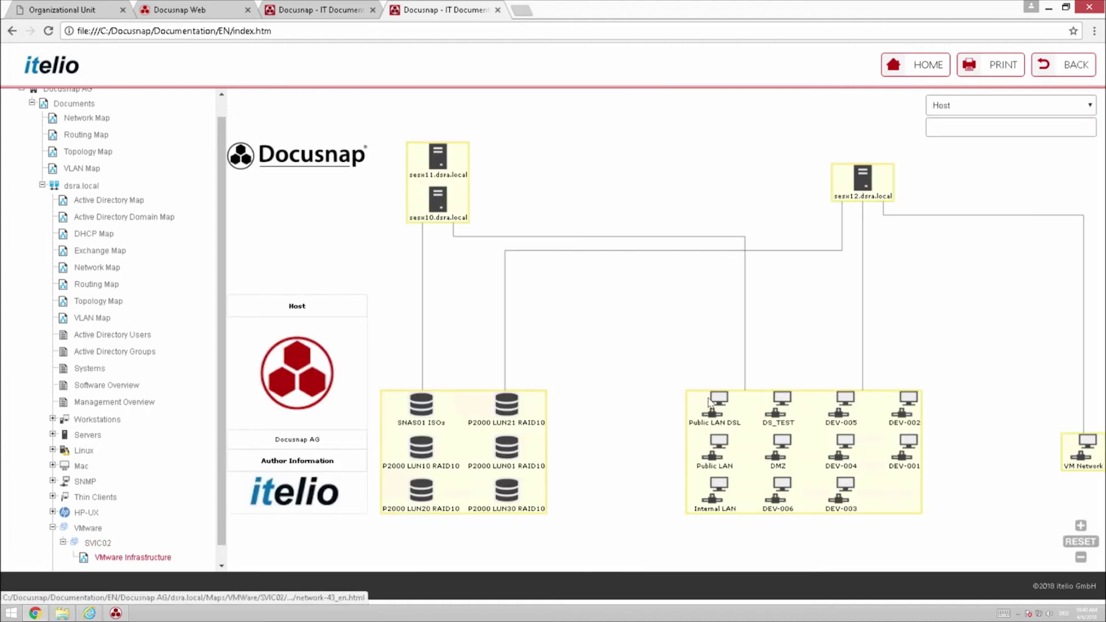
{"action": "scroll", "coordinate": [187, 401], "scroll_direction": "down", "scroll_amount": 1}
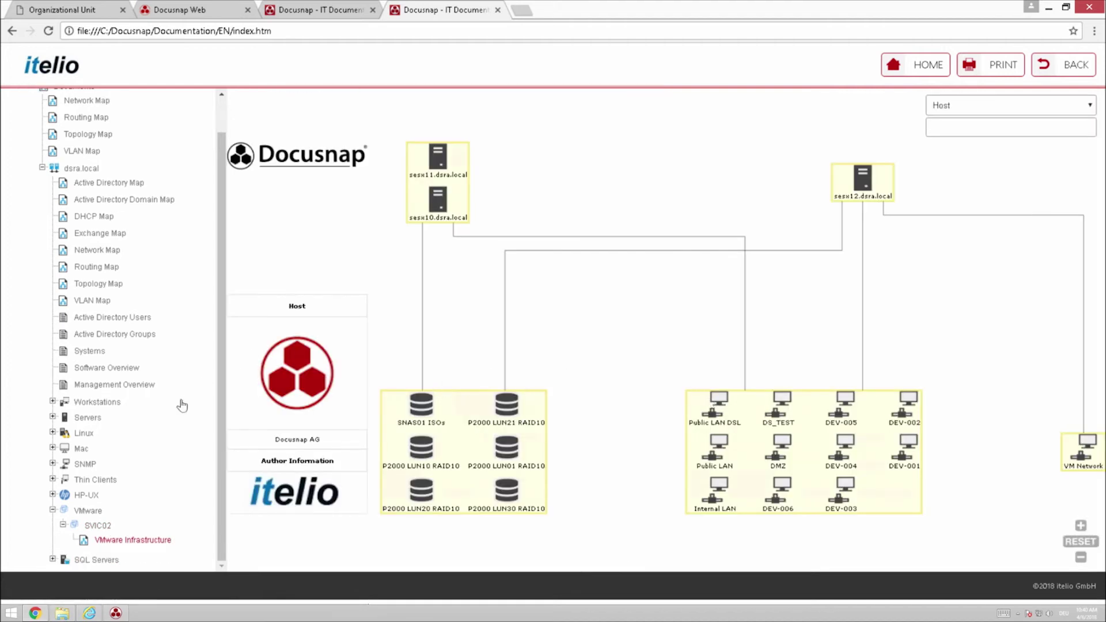
Display the ER diagram of the SharePoint_Config database on SQL server DSFS02
{"action": "left_click", "coordinate": [95, 561]}
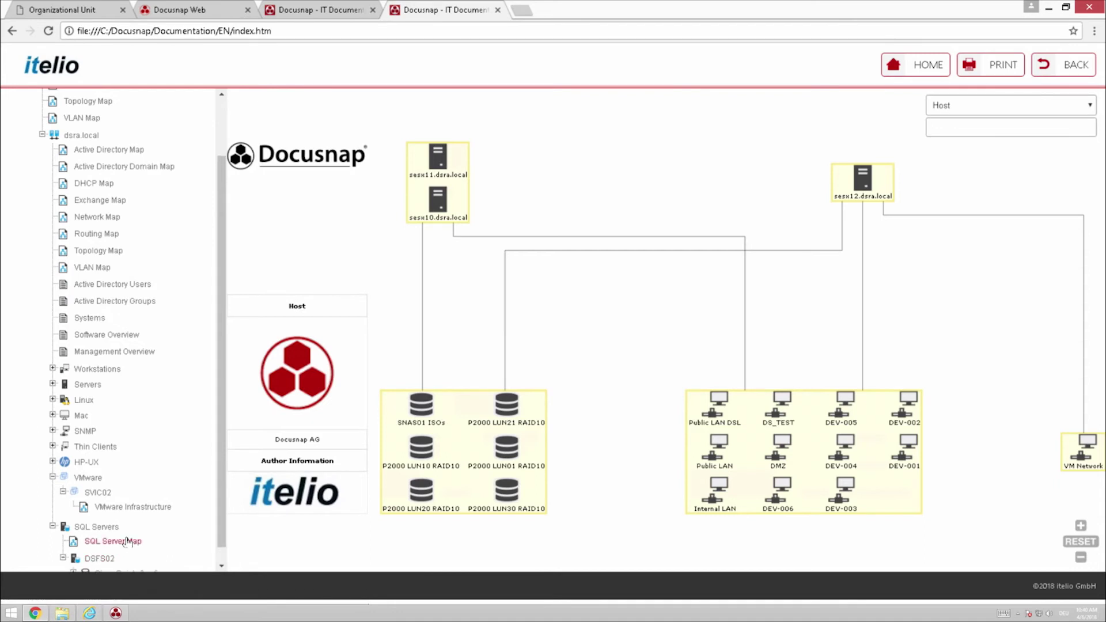
{"action": "left_click", "coordinate": [118, 557]}
{"action": "left_click", "coordinate": [128, 556]}
{"action": "left_click", "coordinate": [132, 554]}
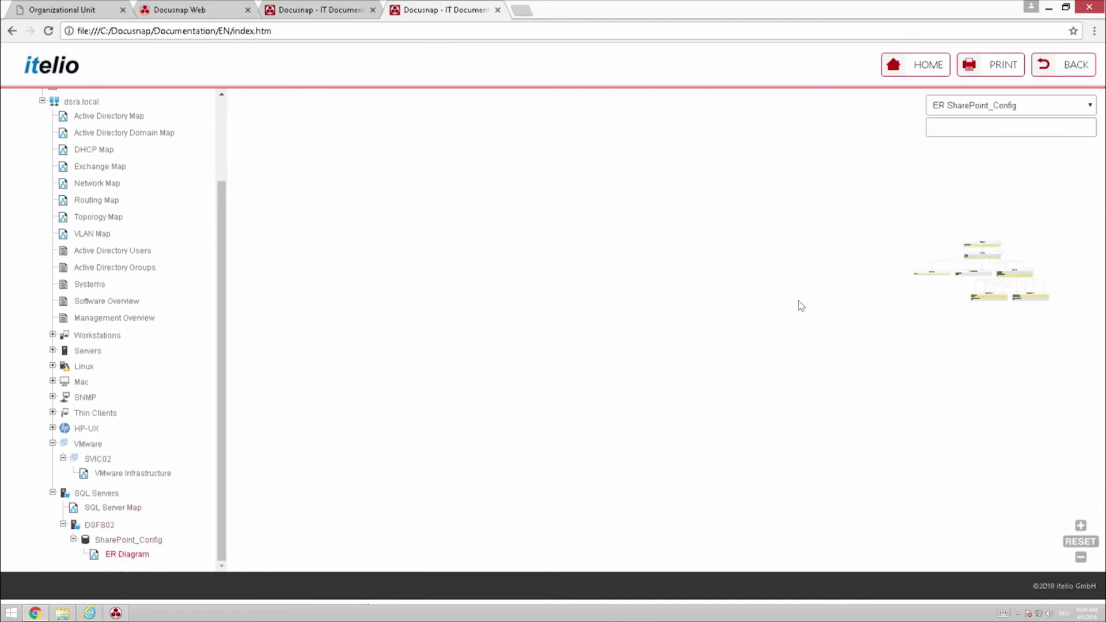
{"action": "scroll", "coordinate": [975, 270], "scroll_direction": "up", "scroll_amount": 5}
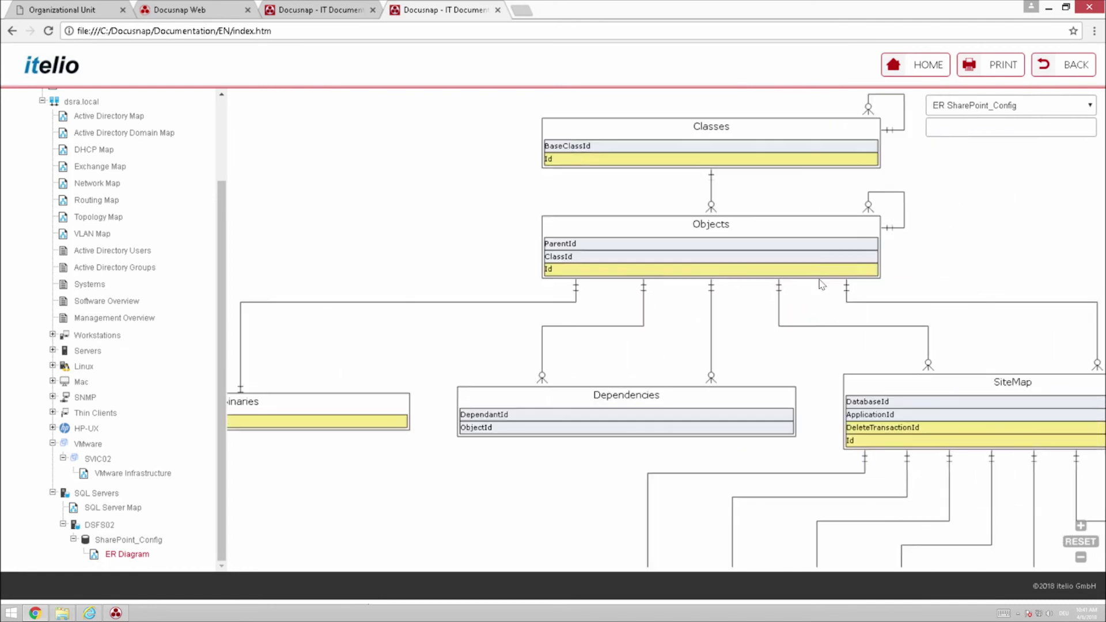
{"action": "scroll", "coordinate": [820, 284], "scroll_direction": "down", "scroll_amount": 3}
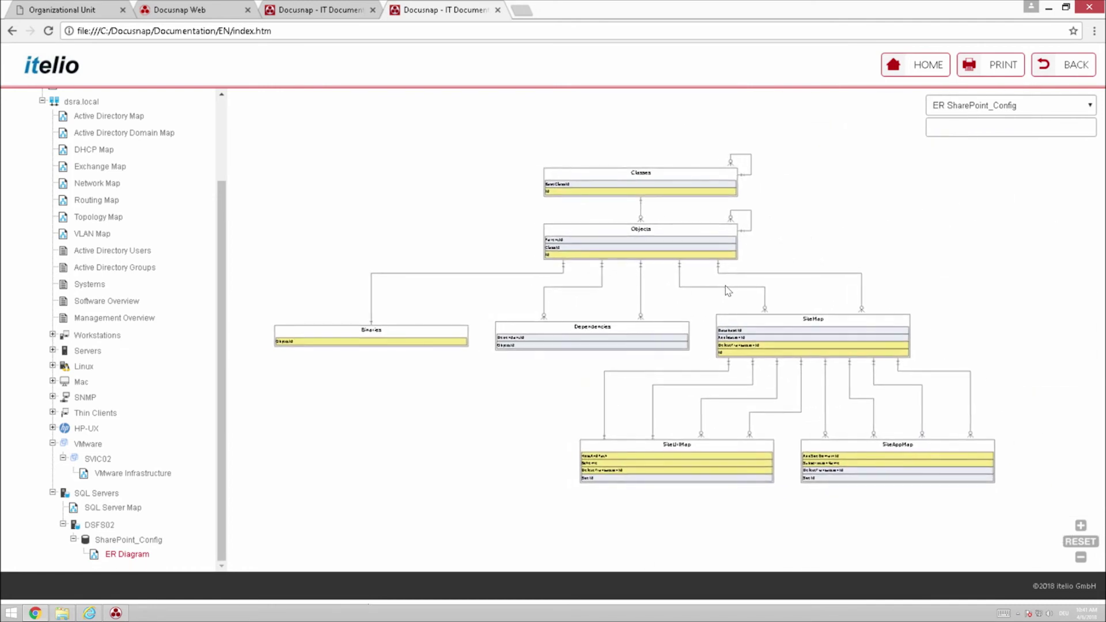